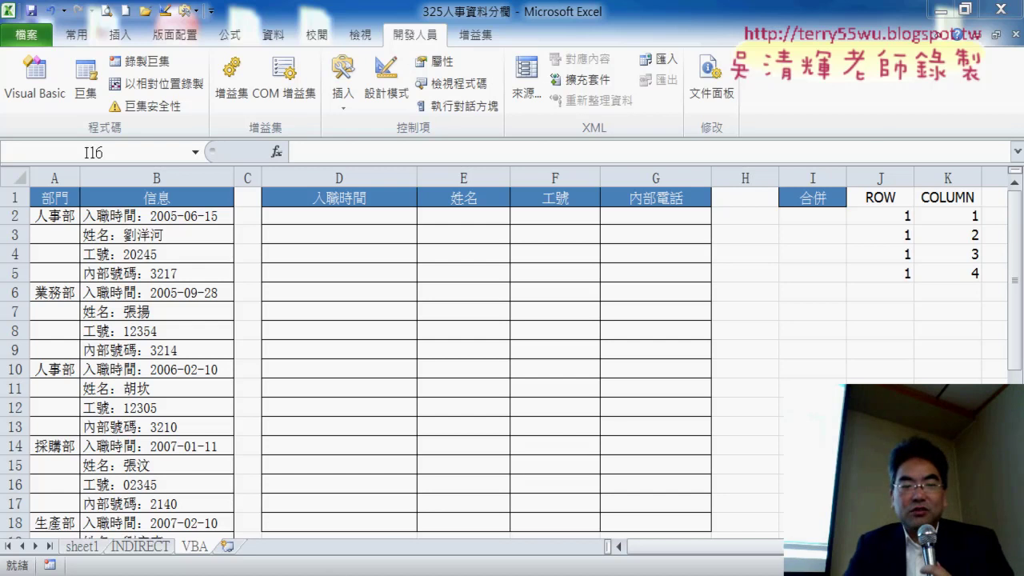
Check the finished 2-to-33 table on the slide, then open the workbook's Visual Basic editor.
left_click(488, 512)
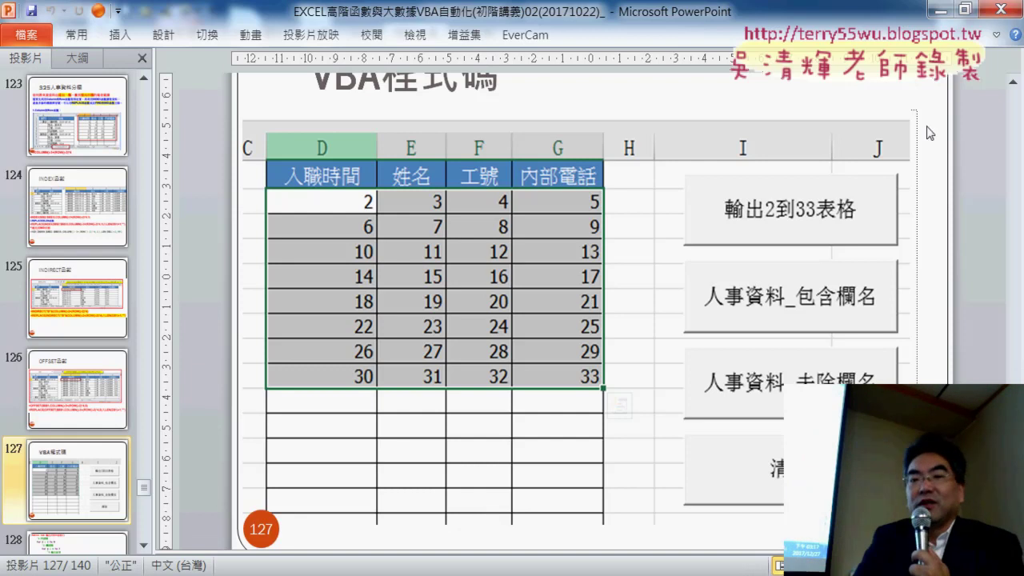
left_click(941, 12)
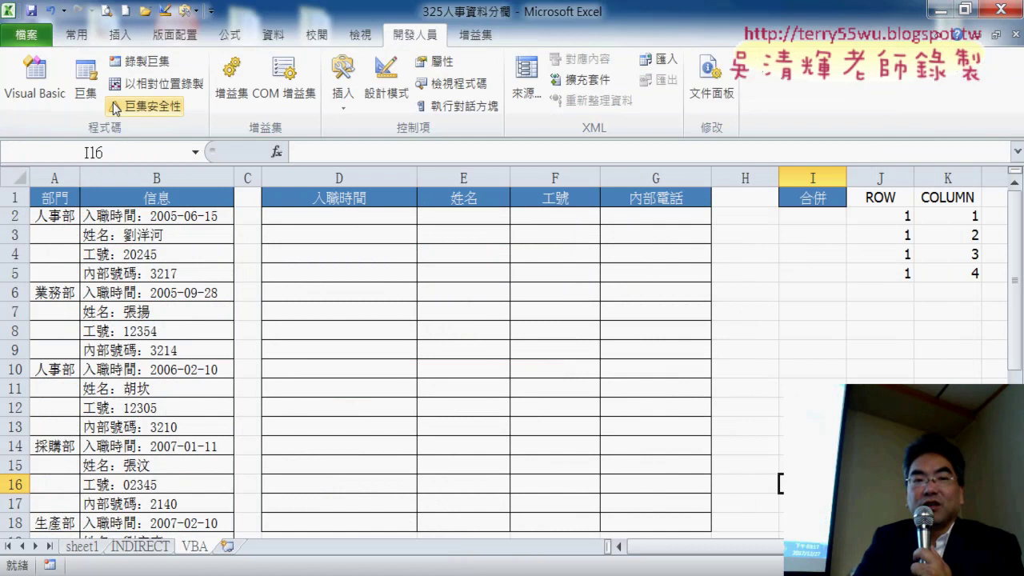
left_click(28, 90)
Insert a new standard module into the workbook's VBA project.
left_click(128, 224)
right_click(128, 225)
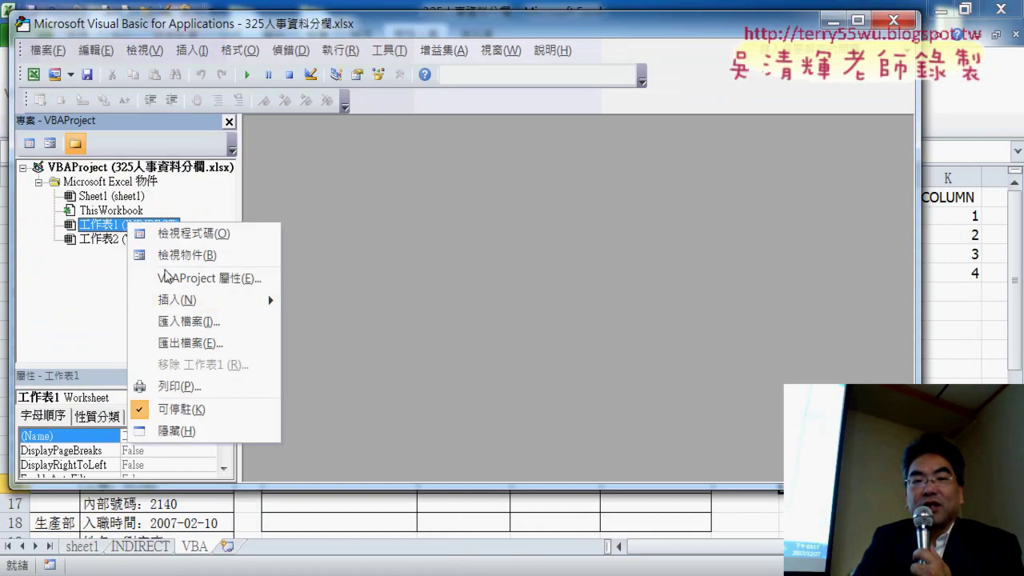
mouse_move(186, 301)
left_click(320, 321)
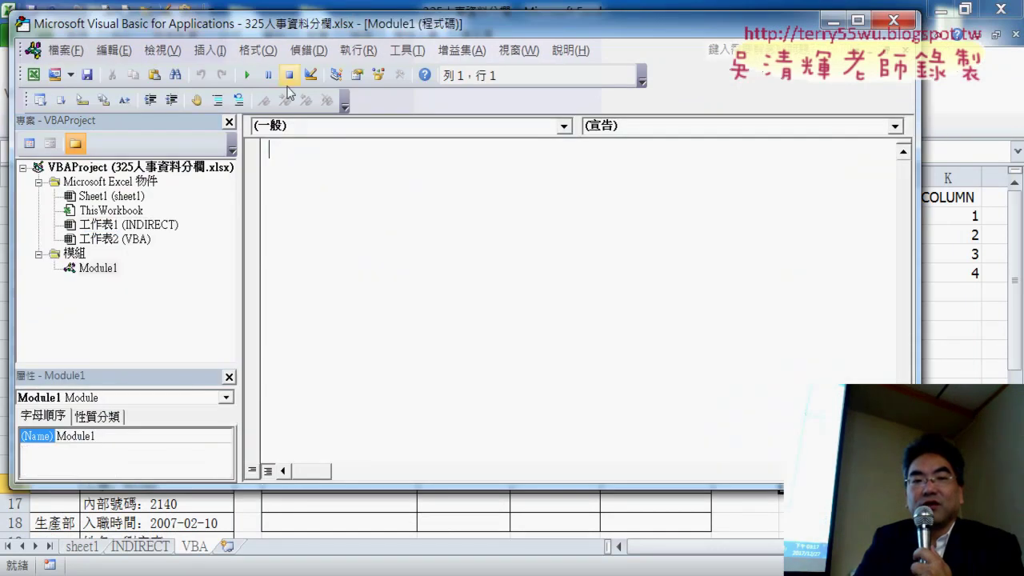
Add a public Sub procedure named 輸出2到33表格 to the module.
left_click(210, 50)
left_click(234, 71)
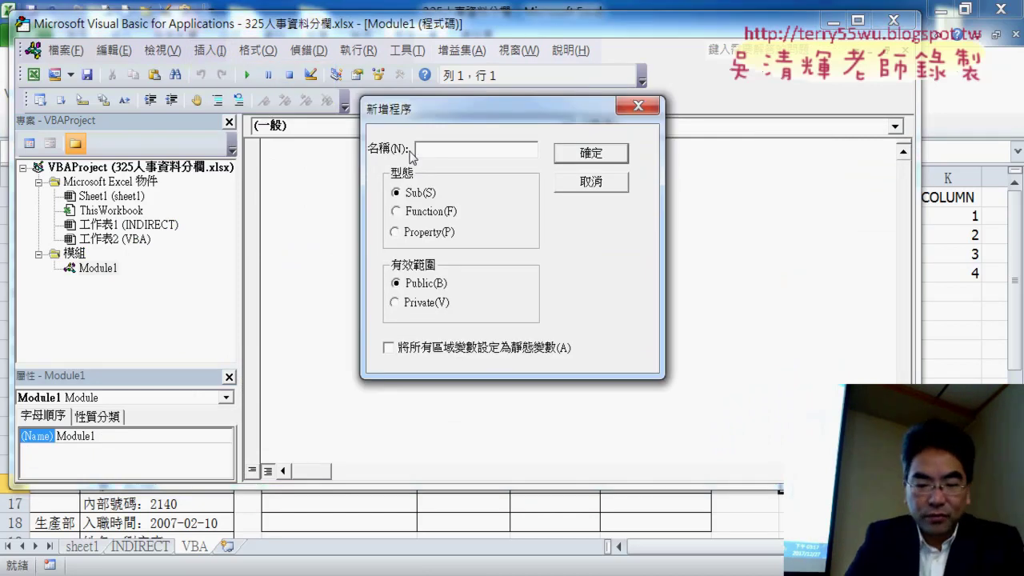
type("輸出")
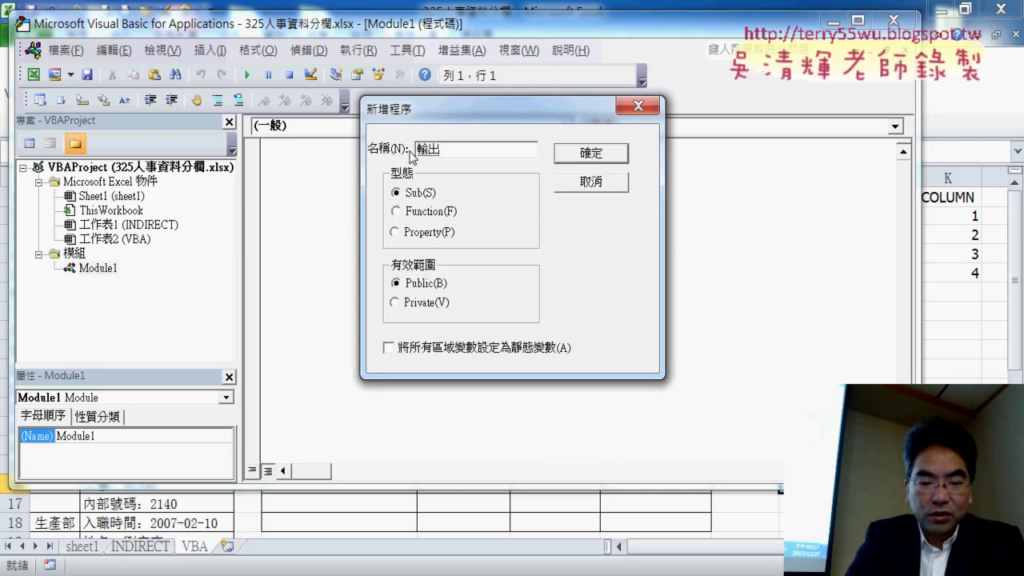
type("2到ＶＶ")
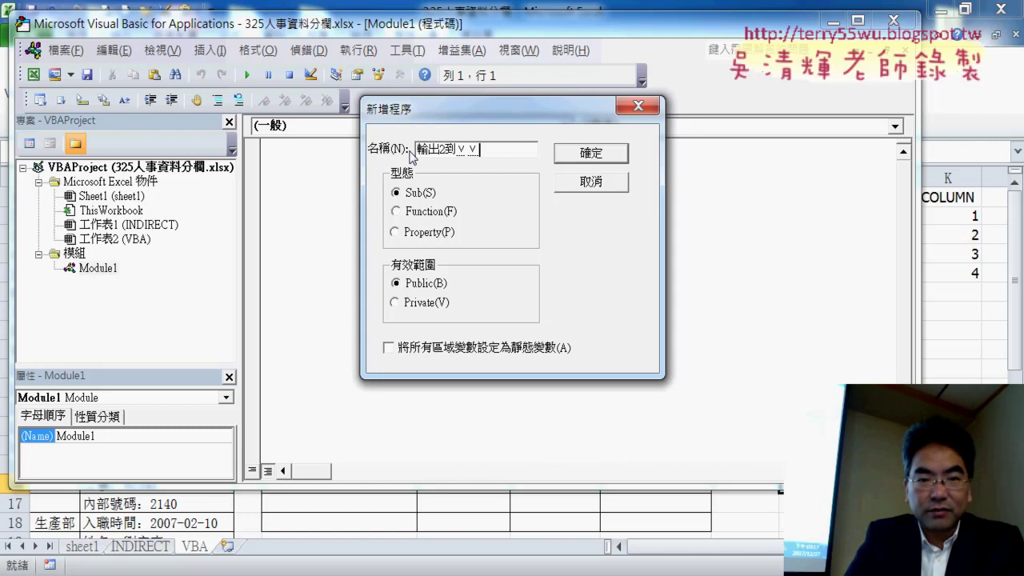
key("BackSpace")
key("BackSpace")
type("33")
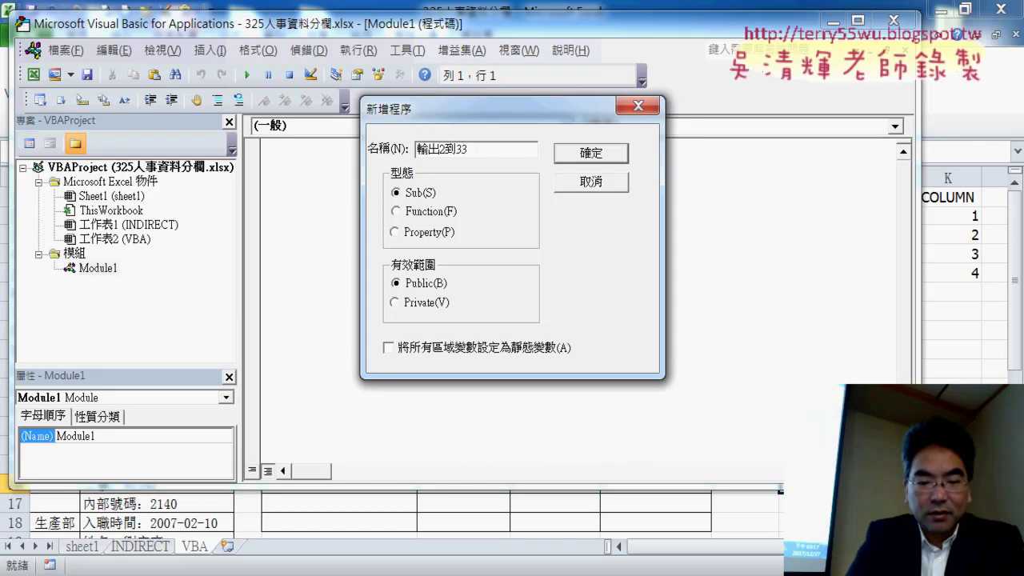
type("ㄑㄧ")
type("表一")
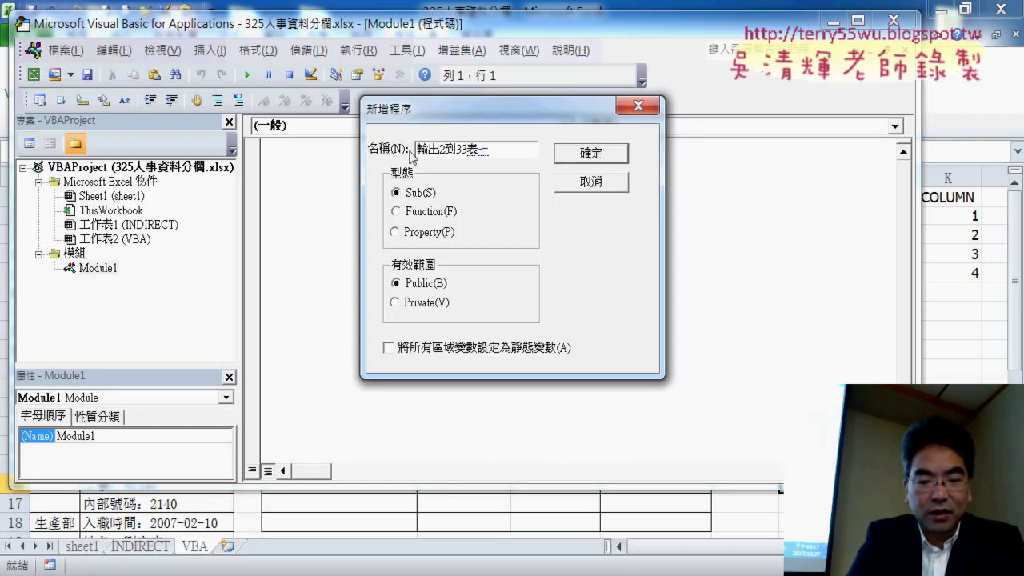
key("BackSpace")
type("格")
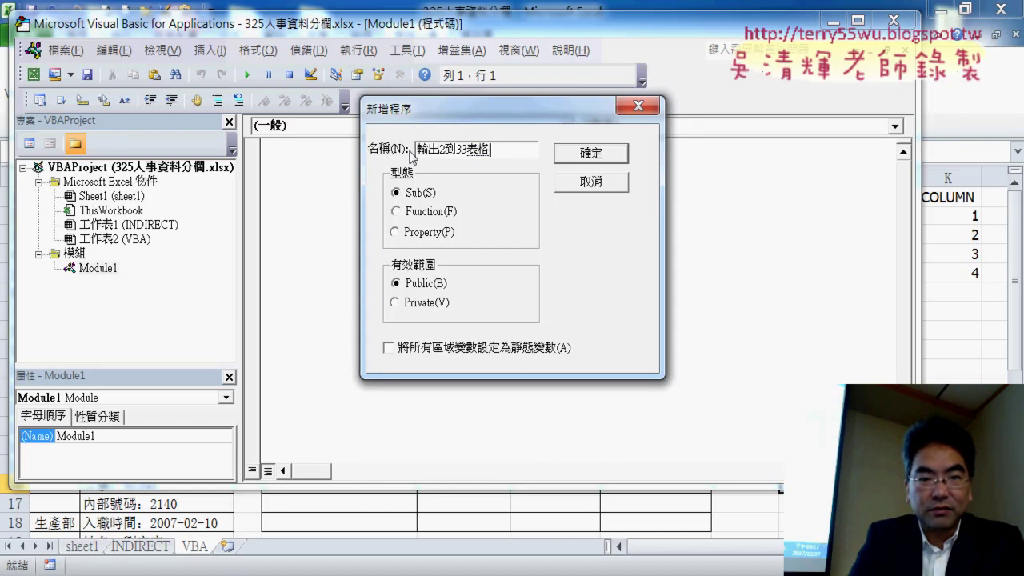
key("Return")
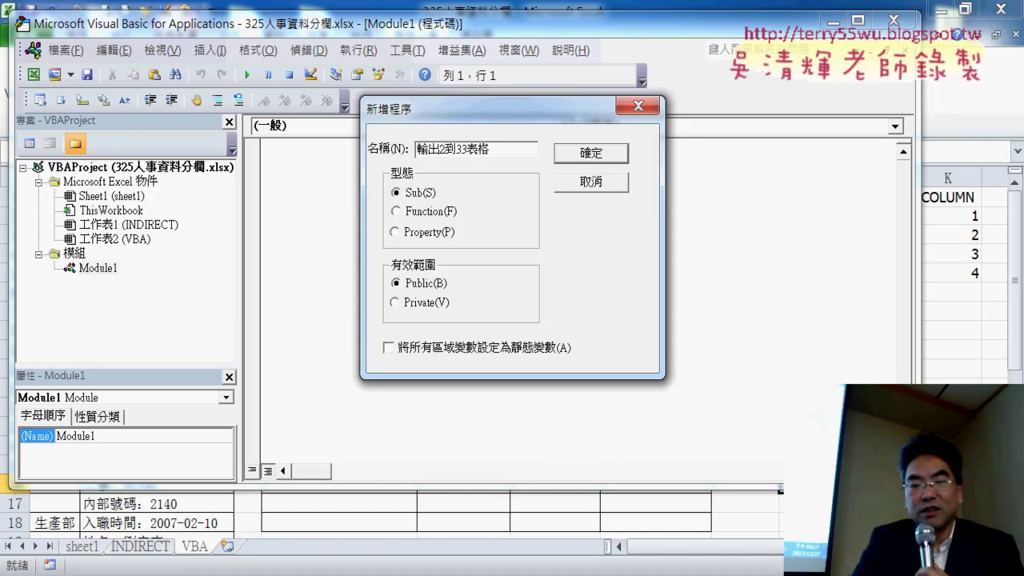
left_click(421, 501)
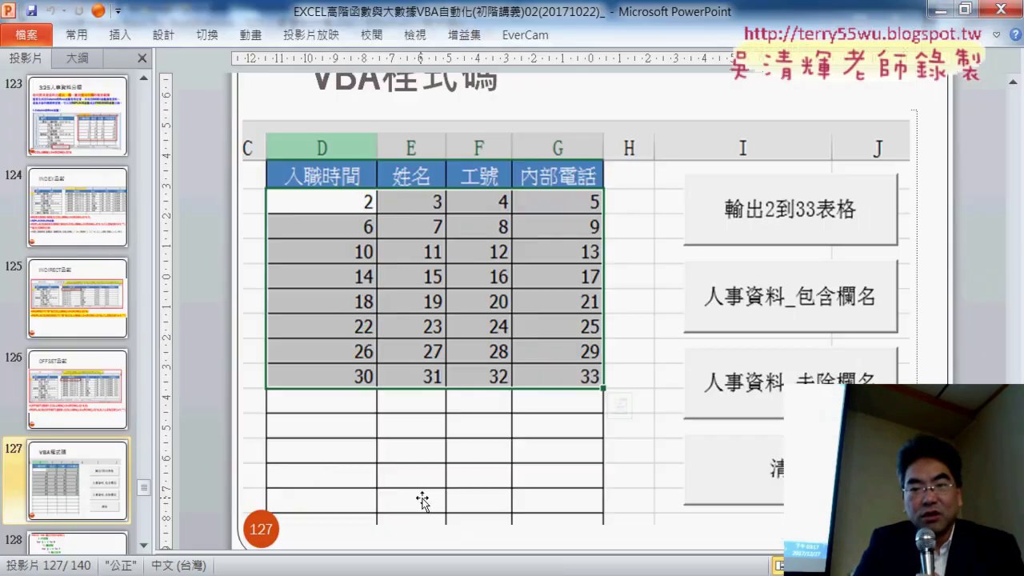
left_click(938, 9)
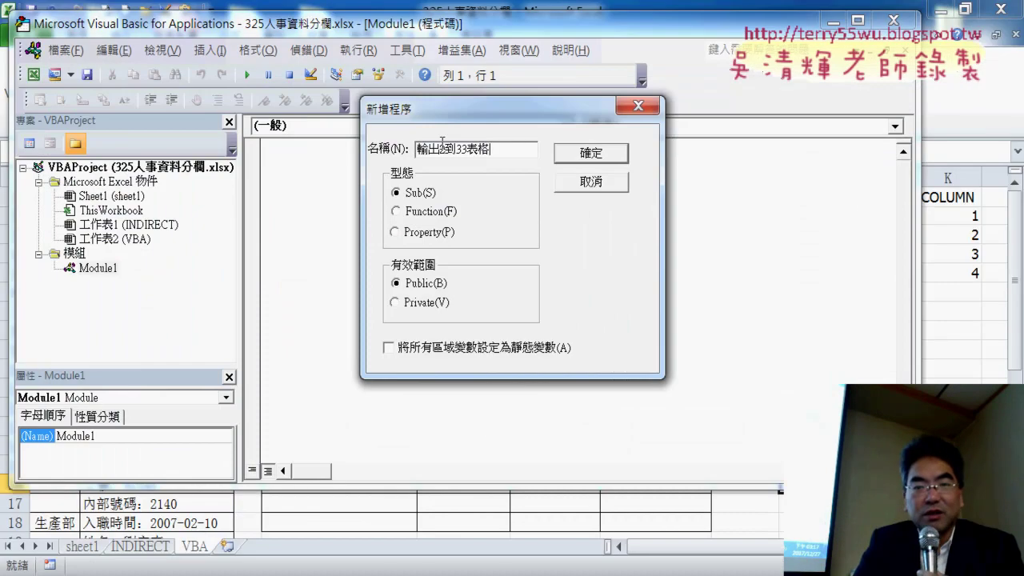
left_click(592, 153)
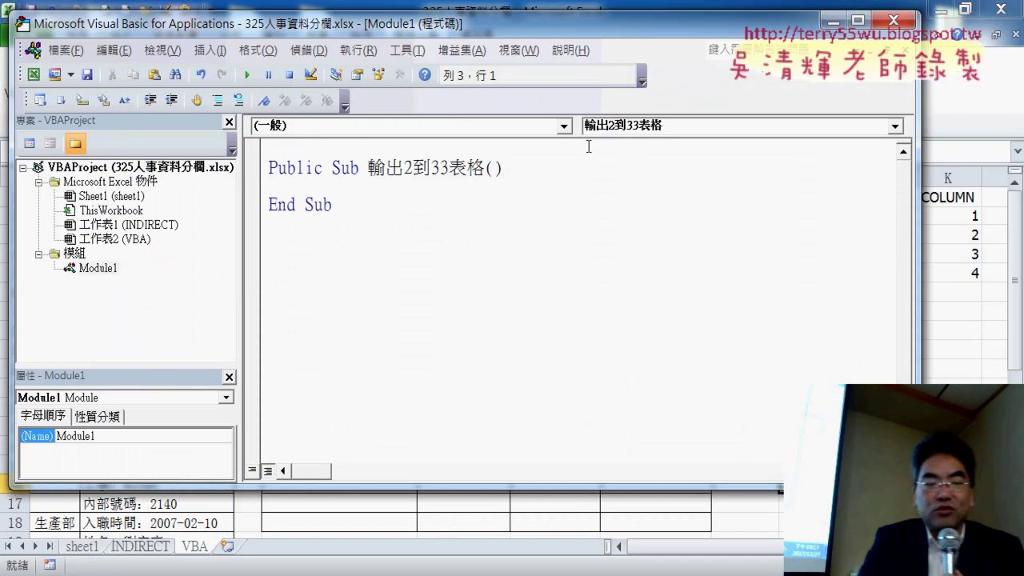
Indent the blank line in the Sub and move the editor down-right to uncover the D:G table.
key("Tab")
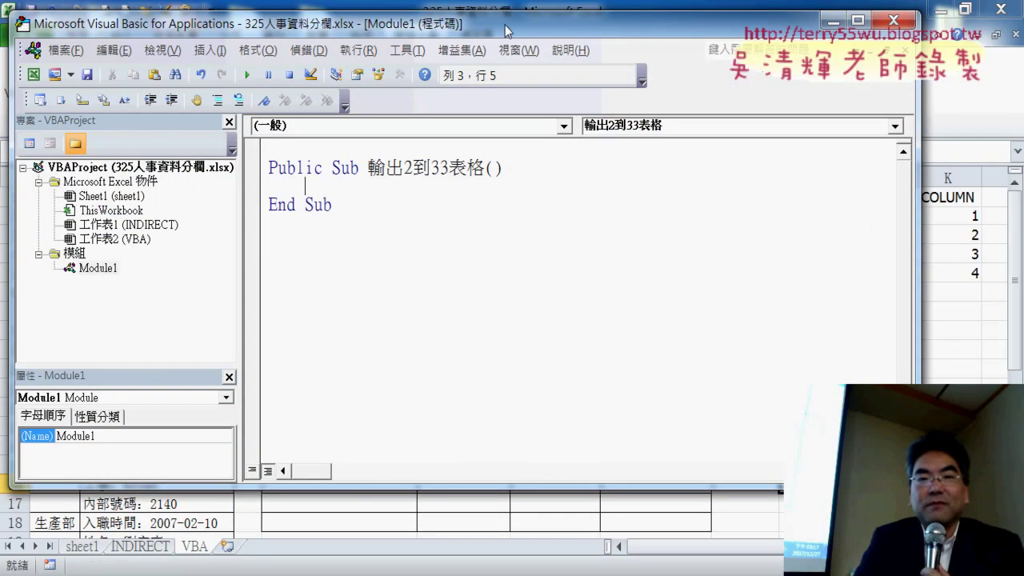
left_click_drag(516, 33, 844, 306)
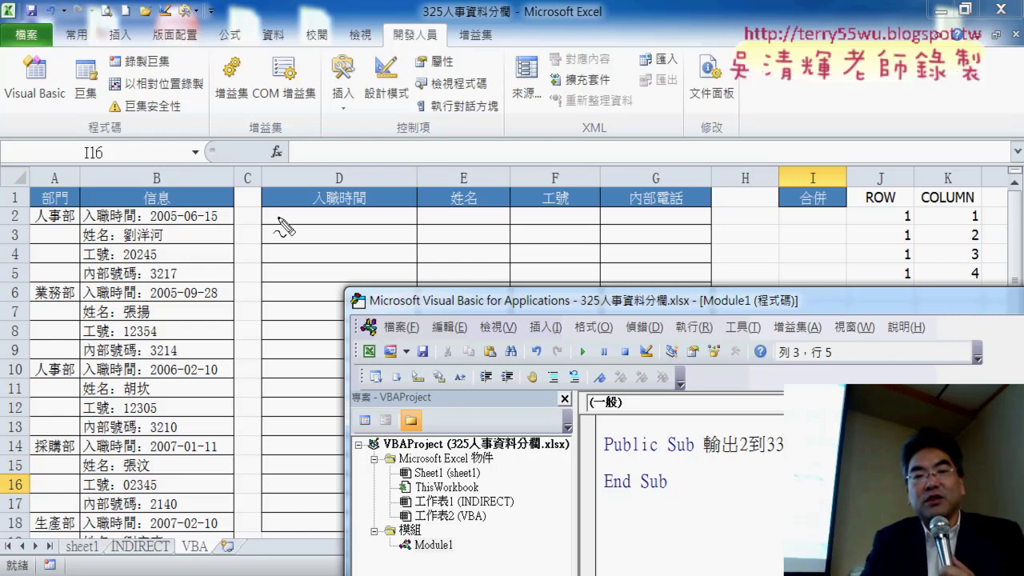
left_click_drag(261, 208, 257, 324)
mouse_move(284, 204)
left_mouse_down()
mouse_move(316, 202)
mouse_move(264, 329)
left_mouse_up()
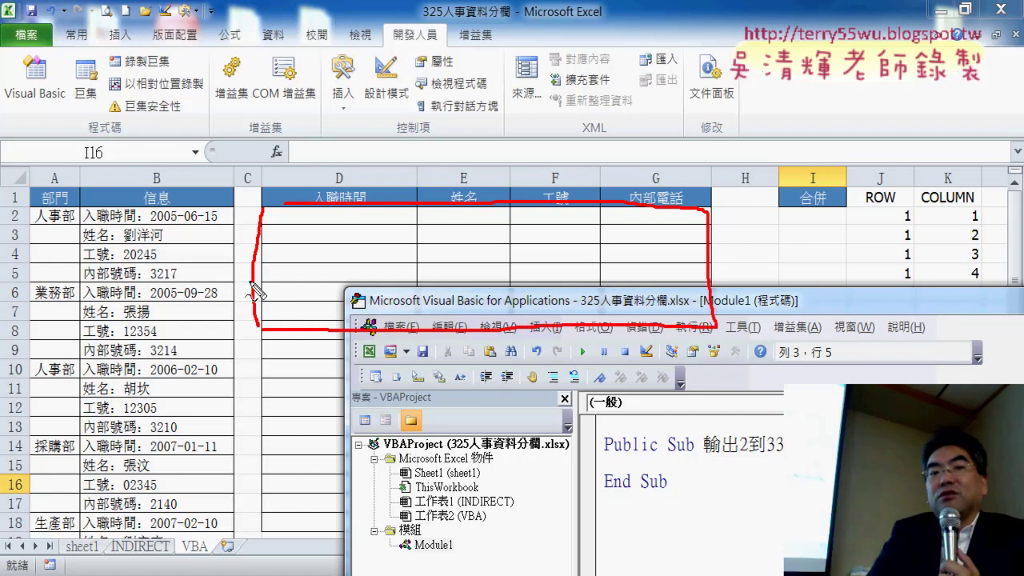
left_click_drag(210, 169, 212, 215)
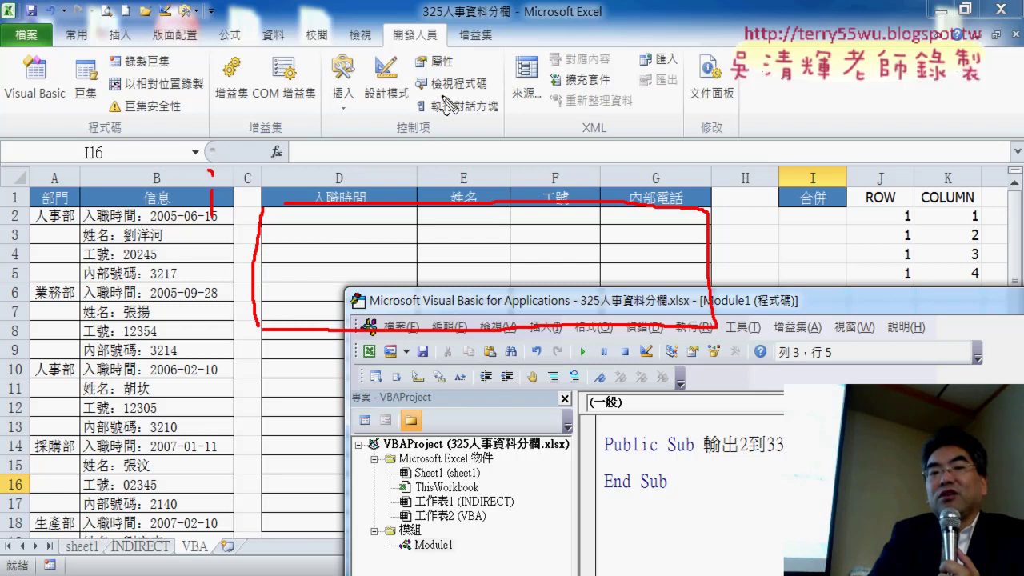
left_click_drag(442, 90, 422, 145)
left_click_drag(428, 55, 446, 87)
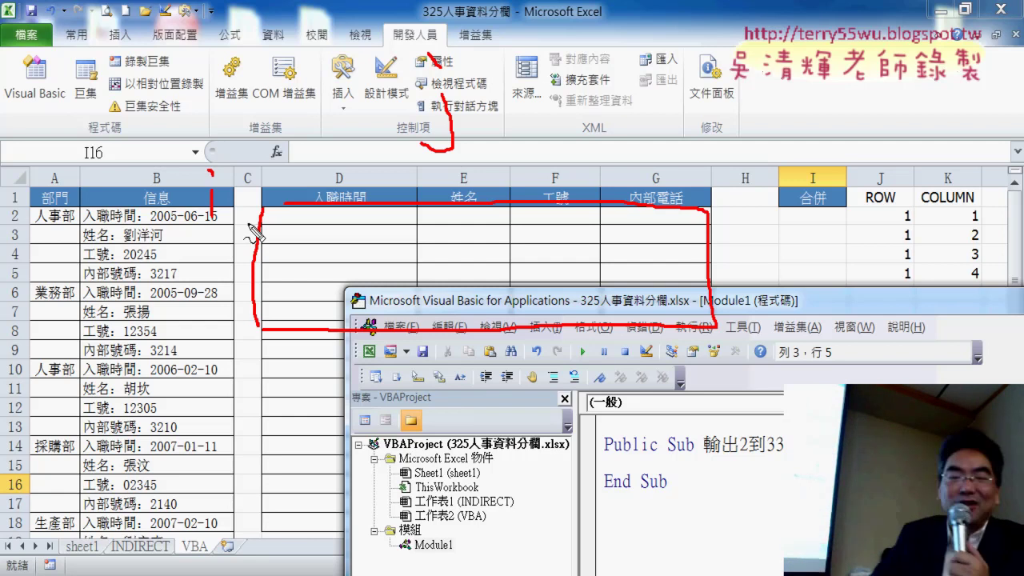
key("Escape")
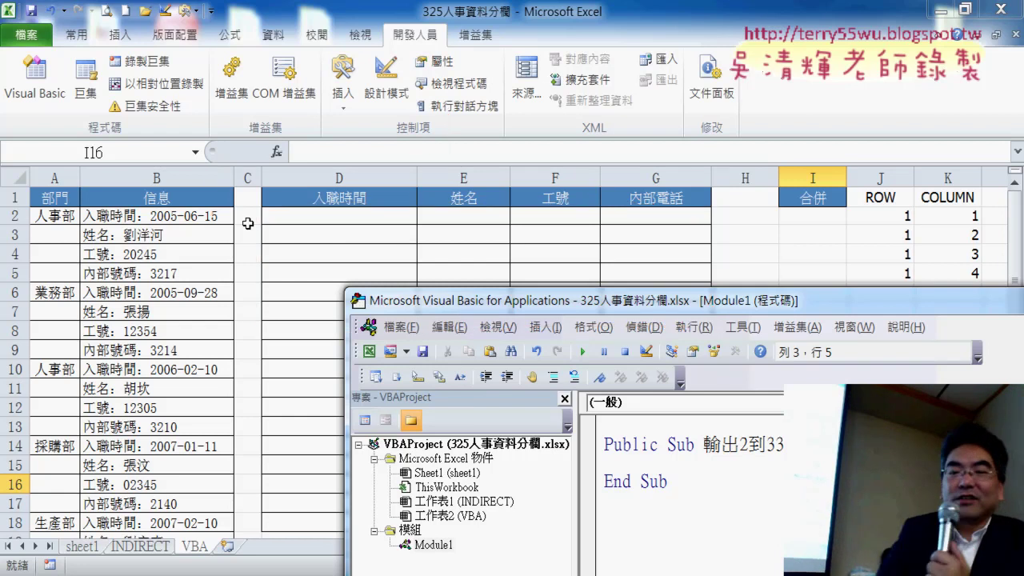
Write the outer loop For i = 2 To 9 with its Next and an indented blank line.
type("ㄈ")
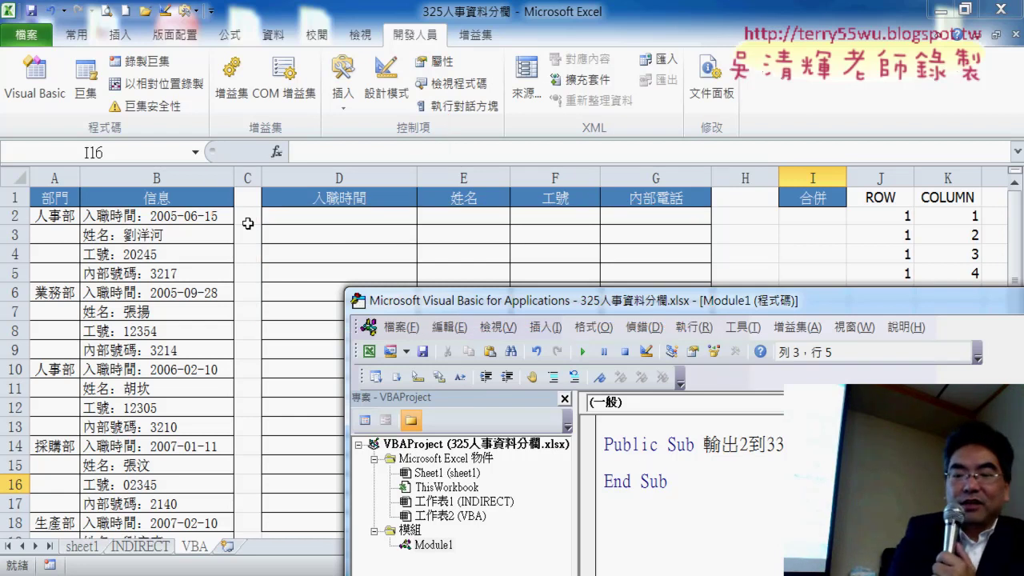
type("fi")
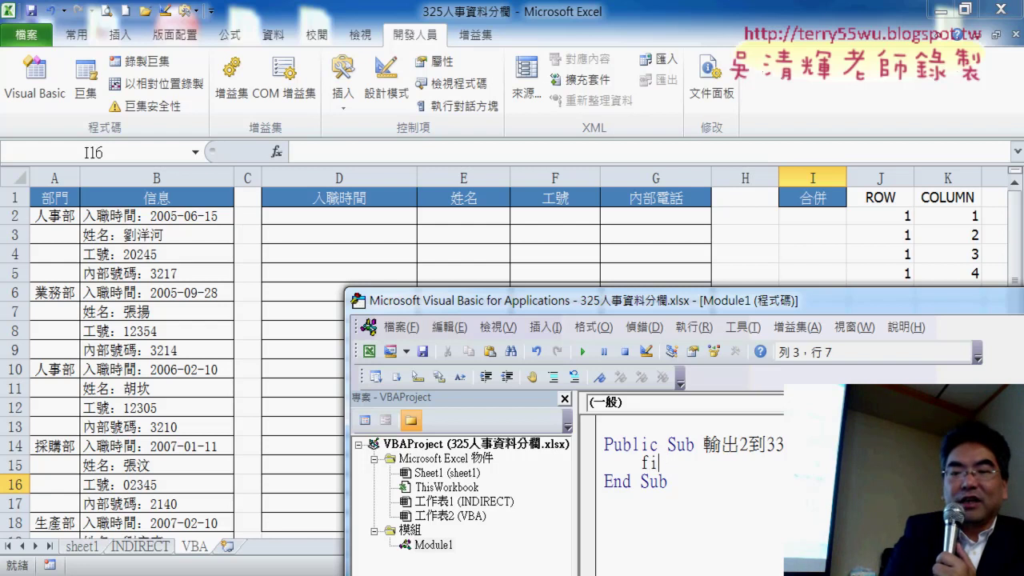
key("BackSpace")
type("or i")
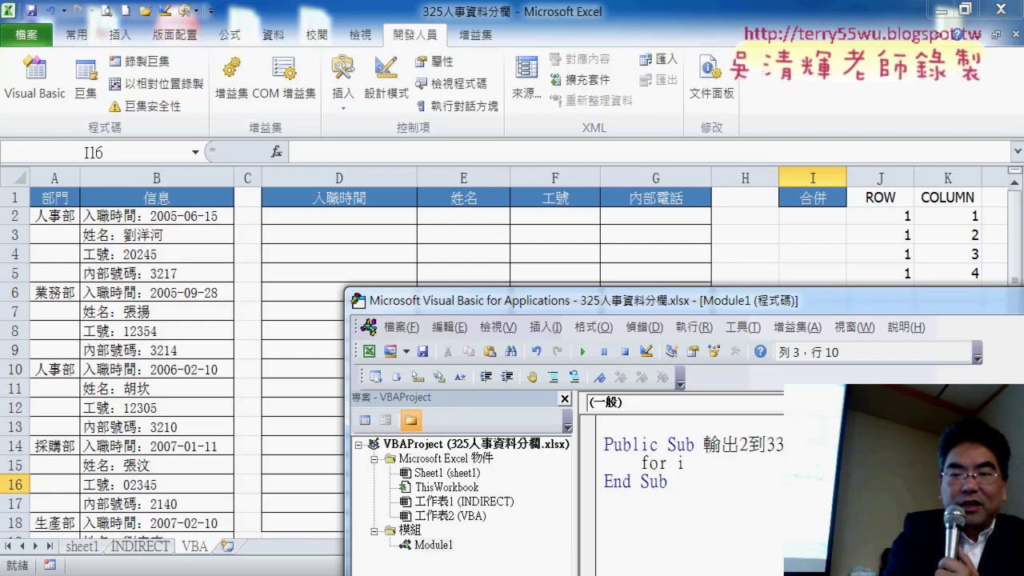
type("=2 ")
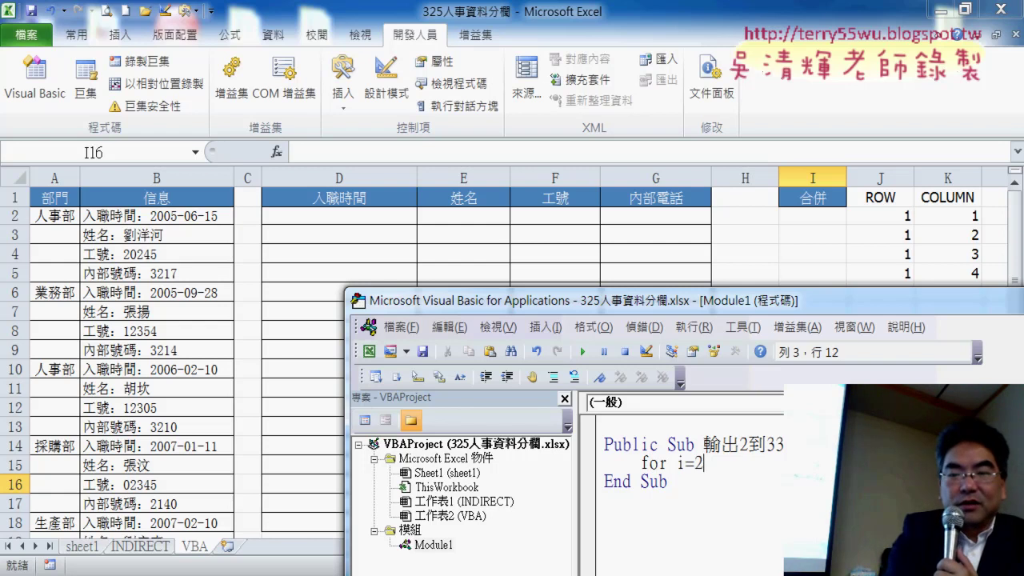
type("t")
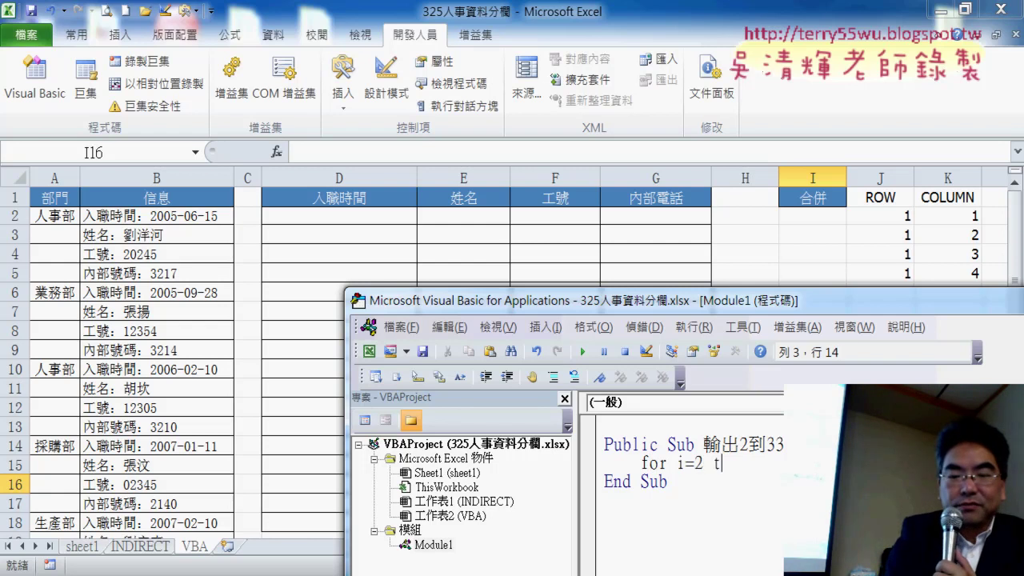
type("o")
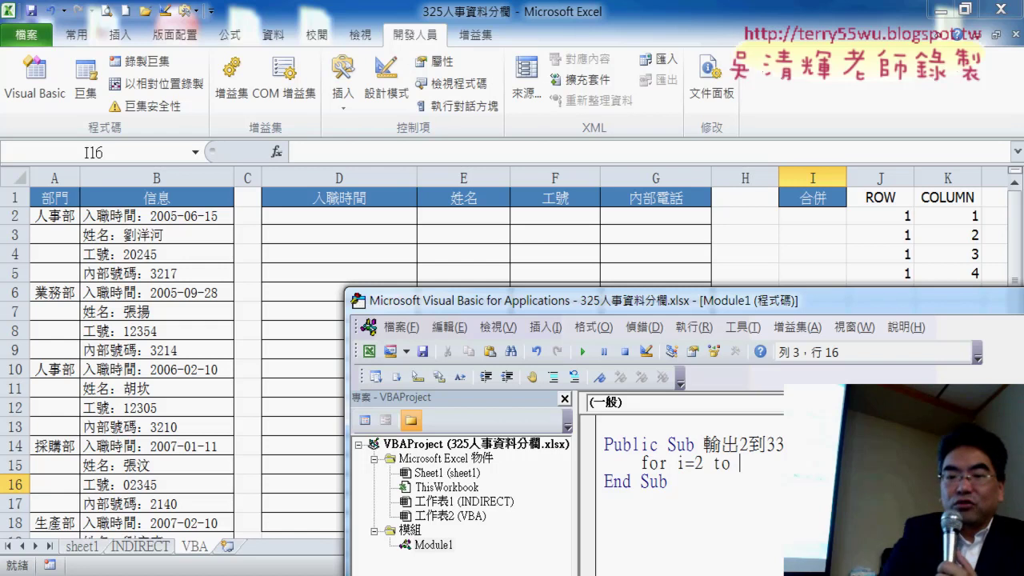
type("9")
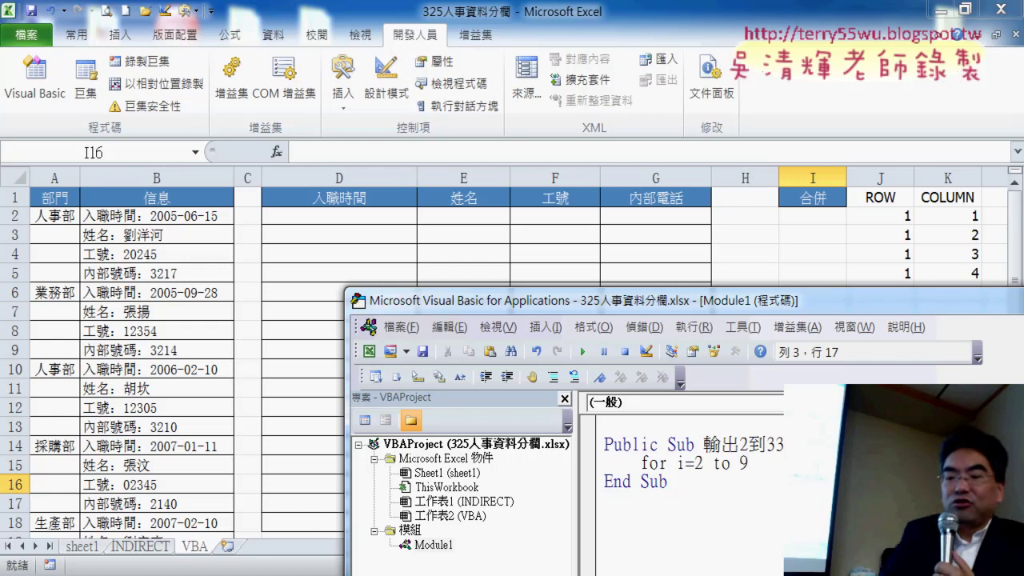
key("Return")
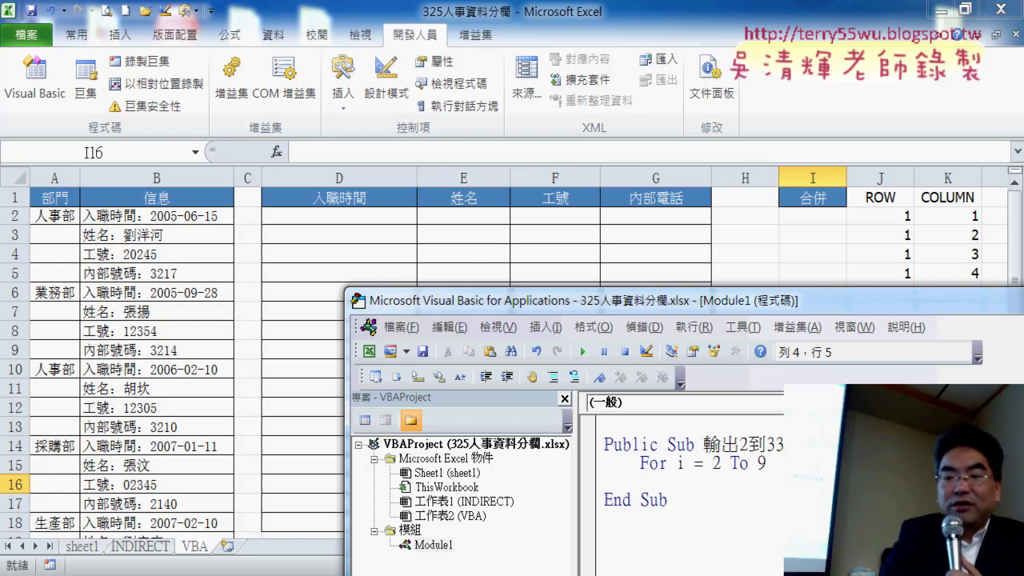
key("Return")
type("next")
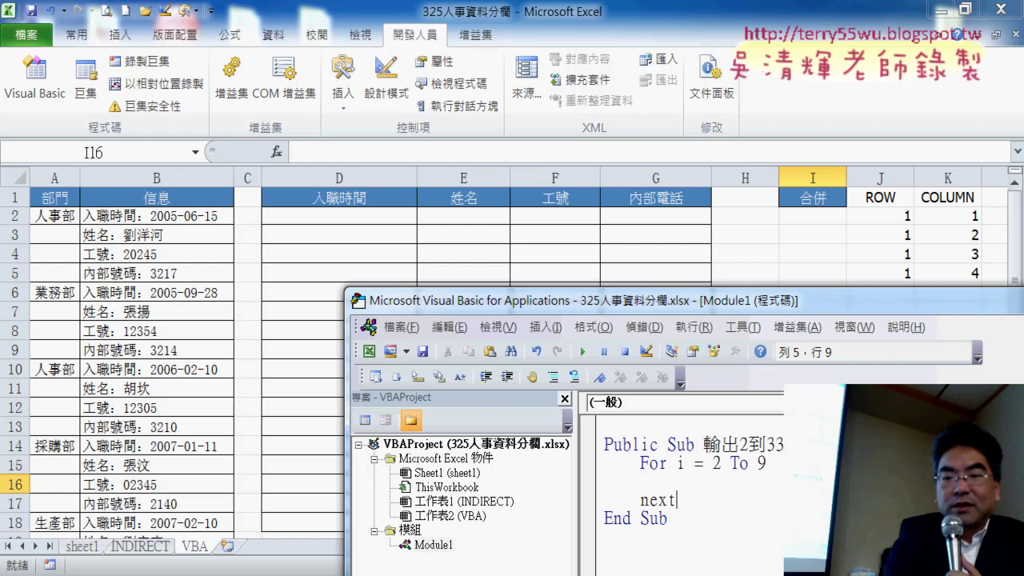
key("Up")
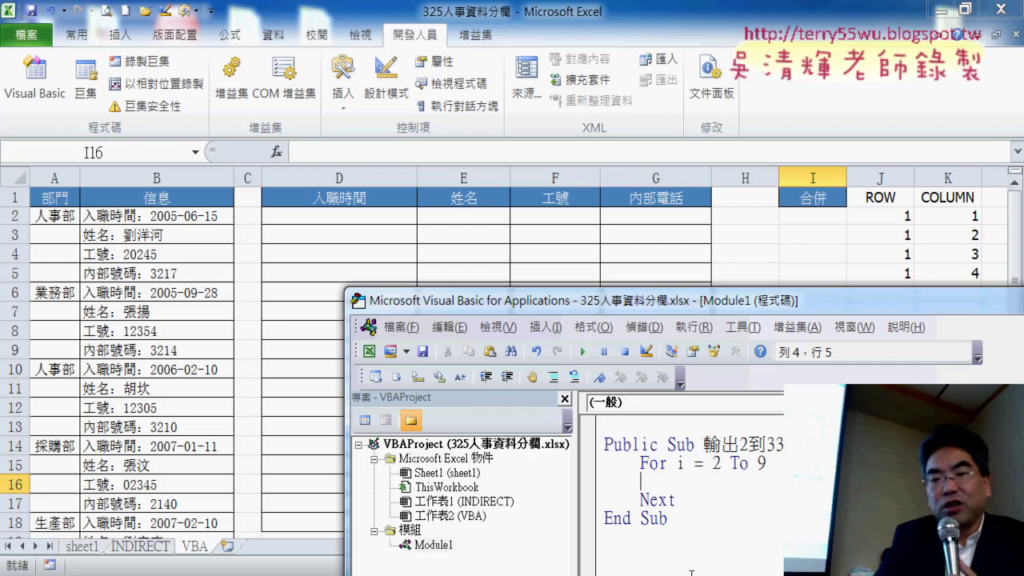
key("Tab")
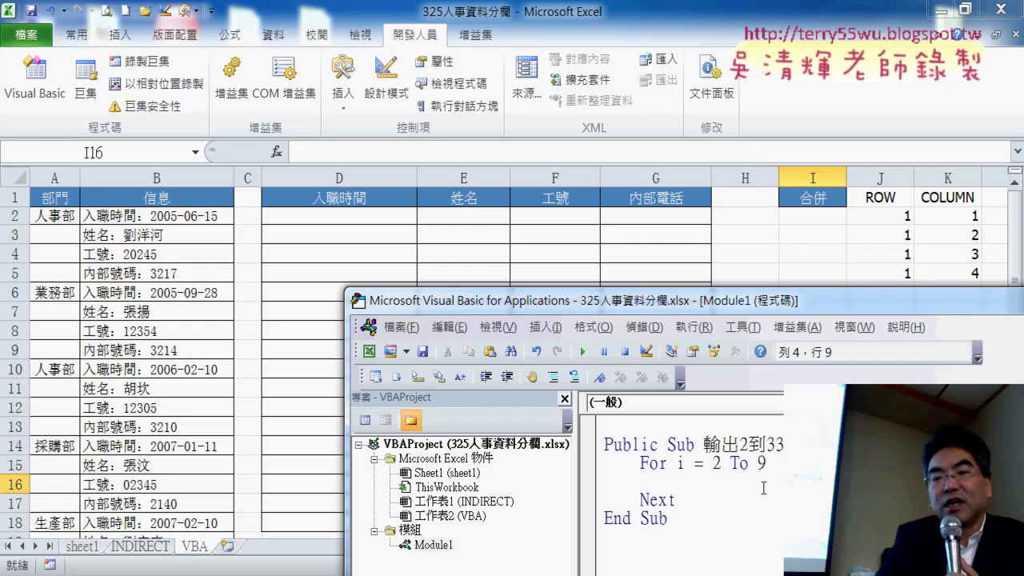
type("For i = 2 To")
Nest an inner For j loop with its own Next, and start a cells( statement inside.
mouse_move(640, 463)
left_mouse_down()
mouse_move(768, 463)
mouse_move(740, 488)
left_mouse_up()
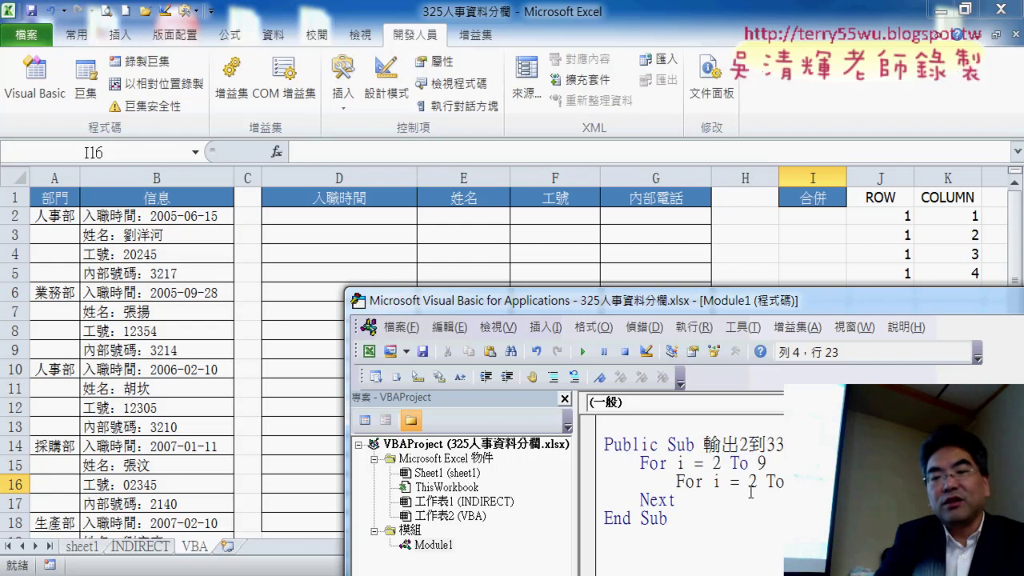
double_click(716, 482)
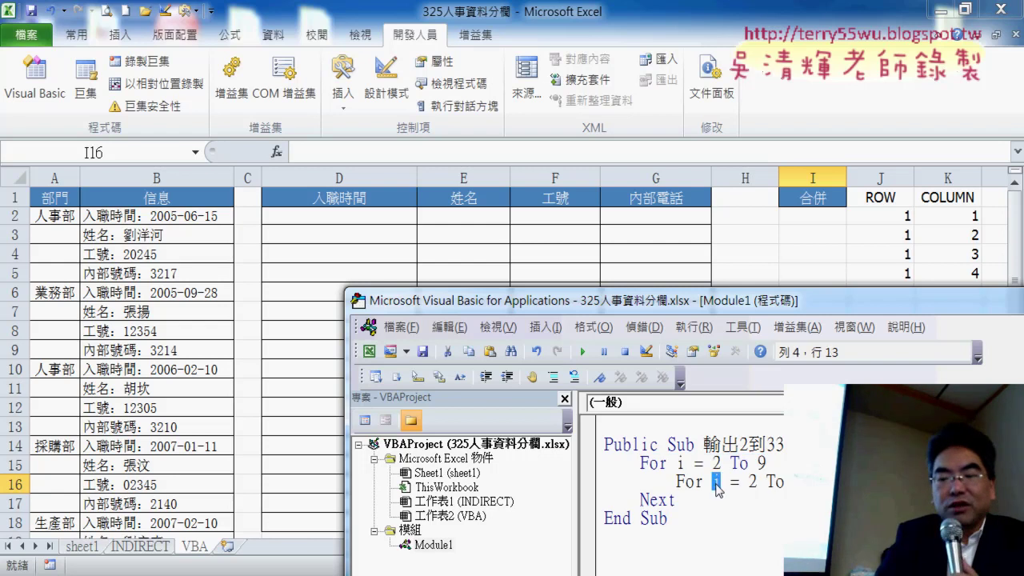
type("j")
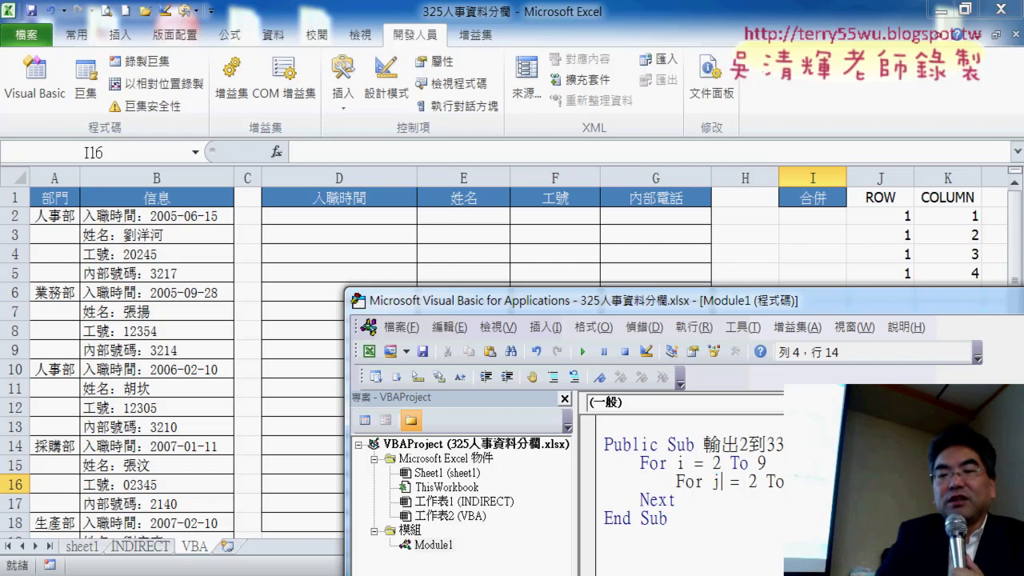
key("Return")
key("Return")
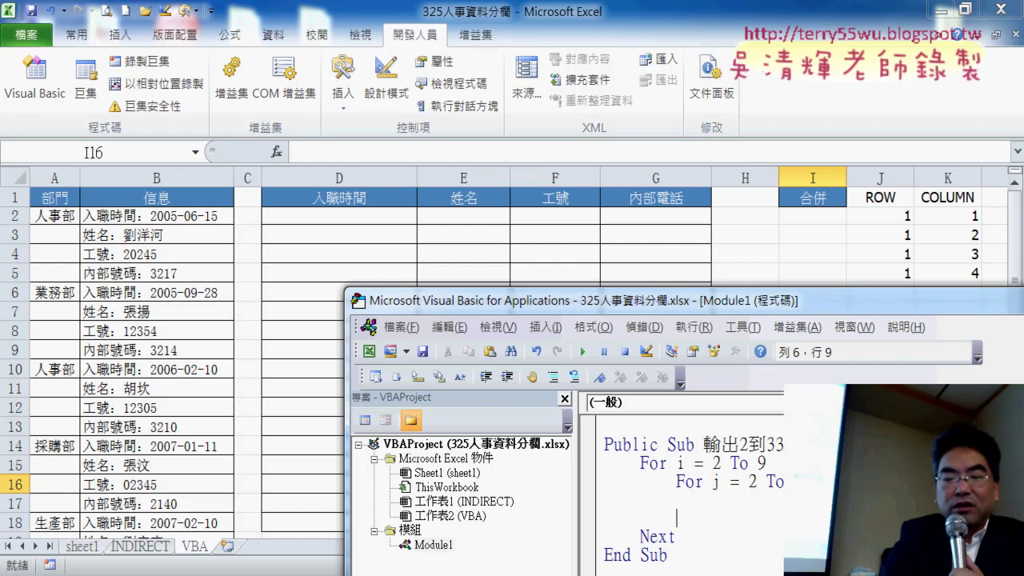
type("next")
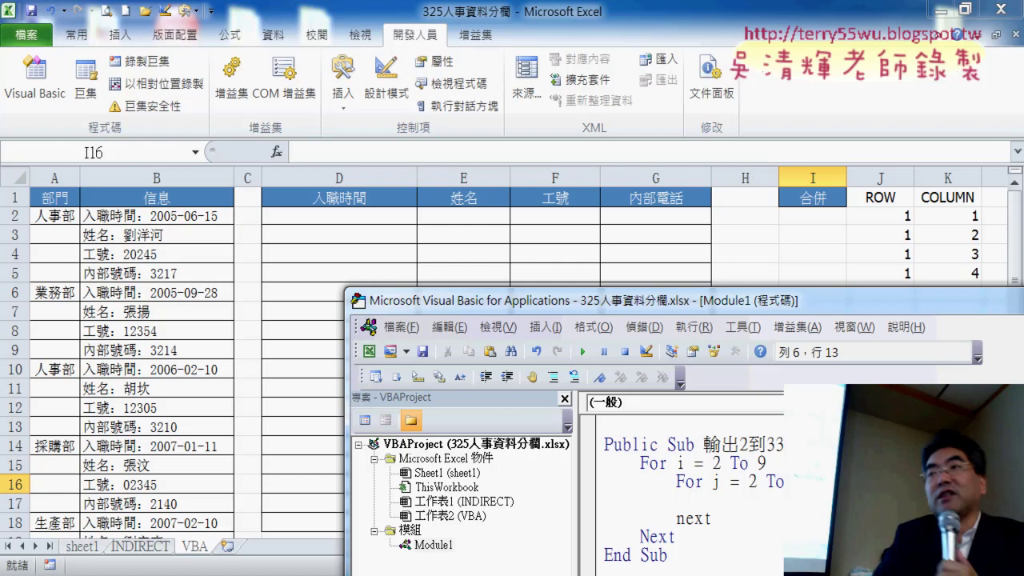
key("Up")
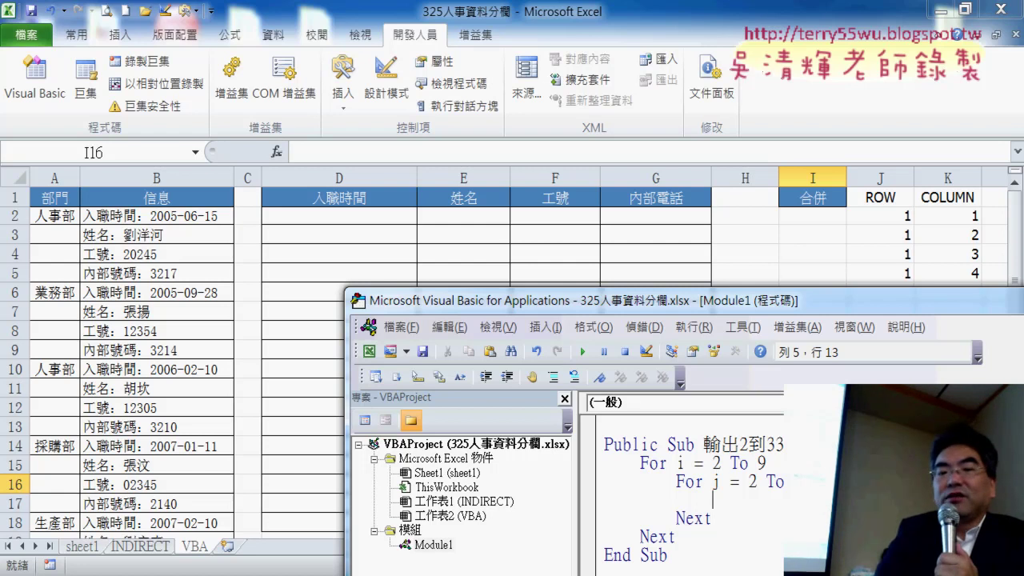
type("cells")
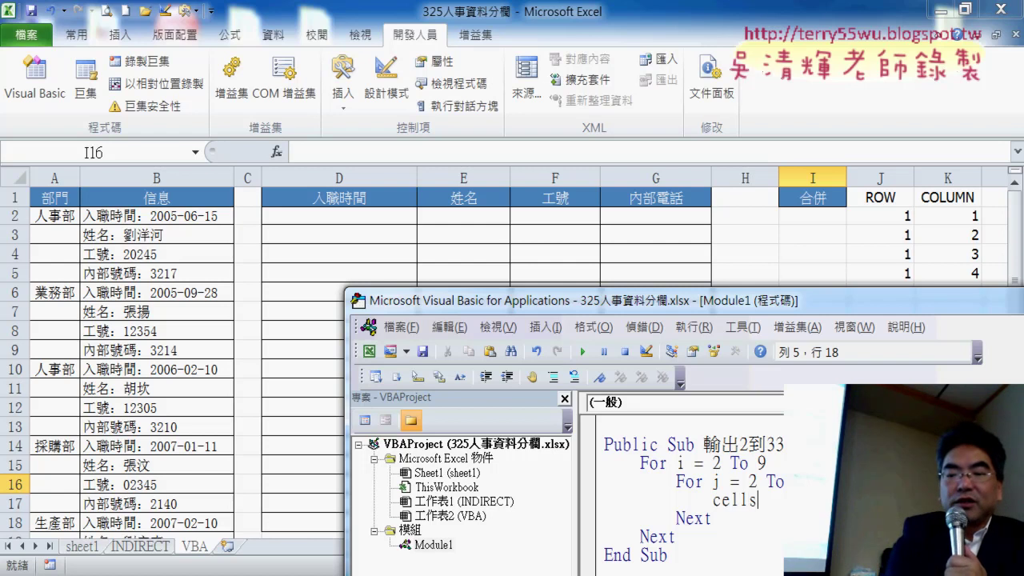
type("(i,")
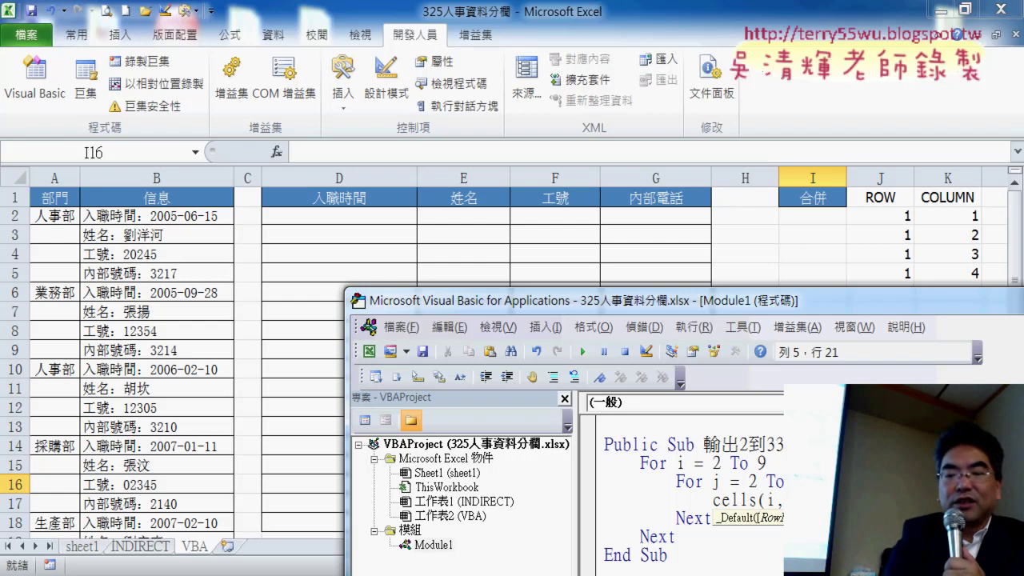
type(")")
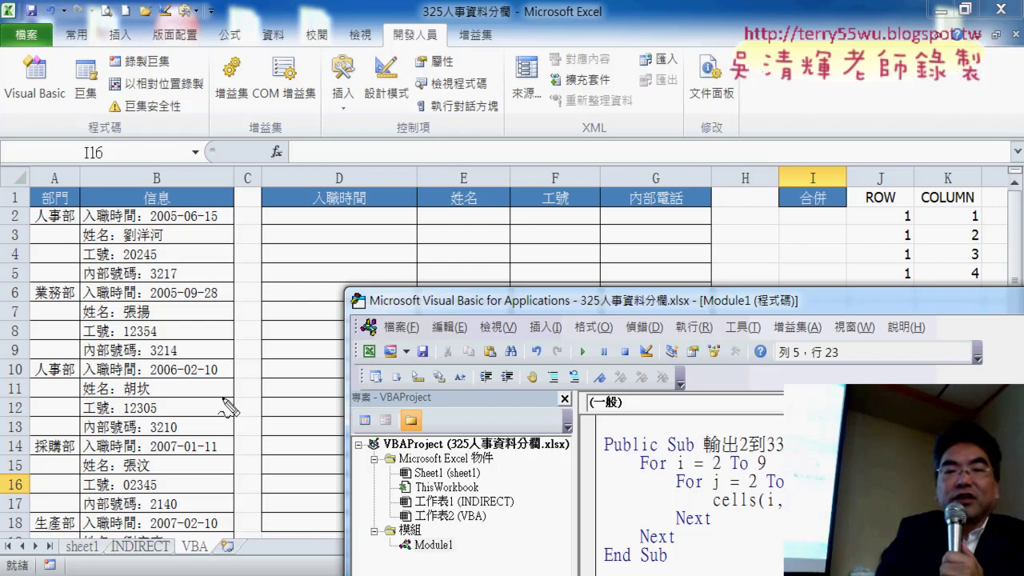
mouse_move(261, 207)
left_mouse_down()
mouse_move(257, 340)
mouse_move(729, 273)
mouse_move(265, 356)
left_mouse_up()
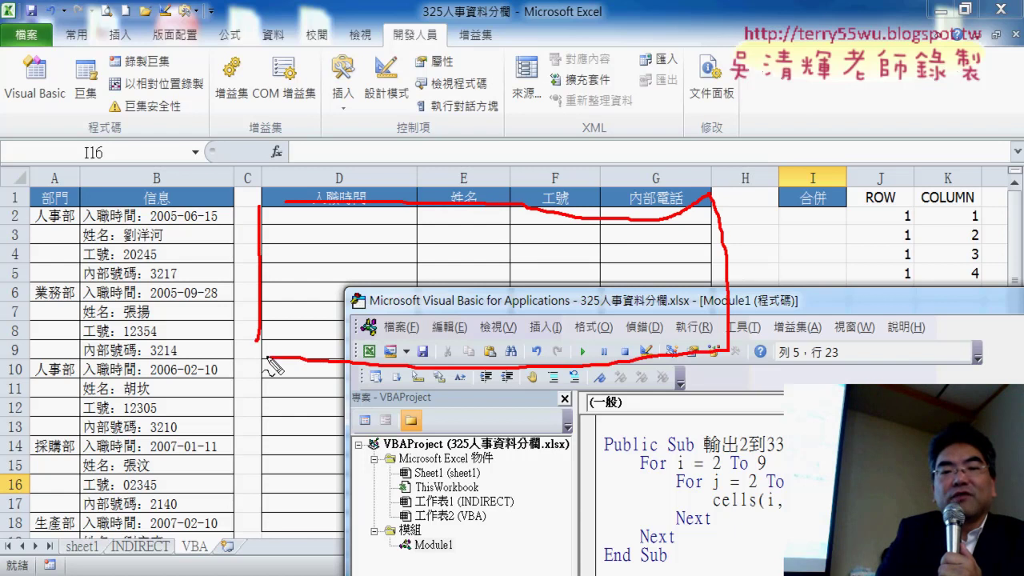
left_click_drag(193, 216, 232, 227)
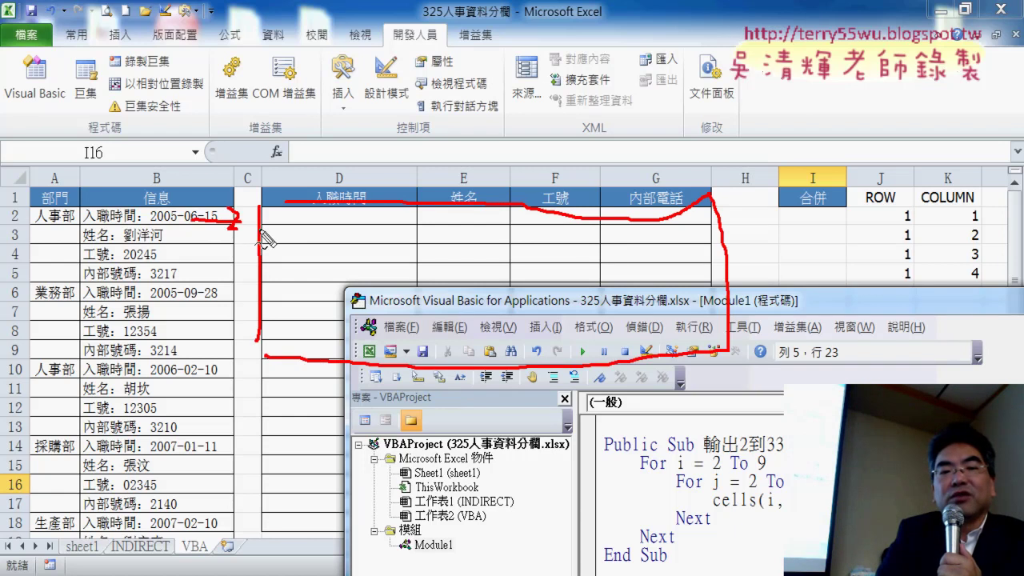
left_click_drag(320, 224, 372, 226)
left_click_drag(460, 227, 486, 225)
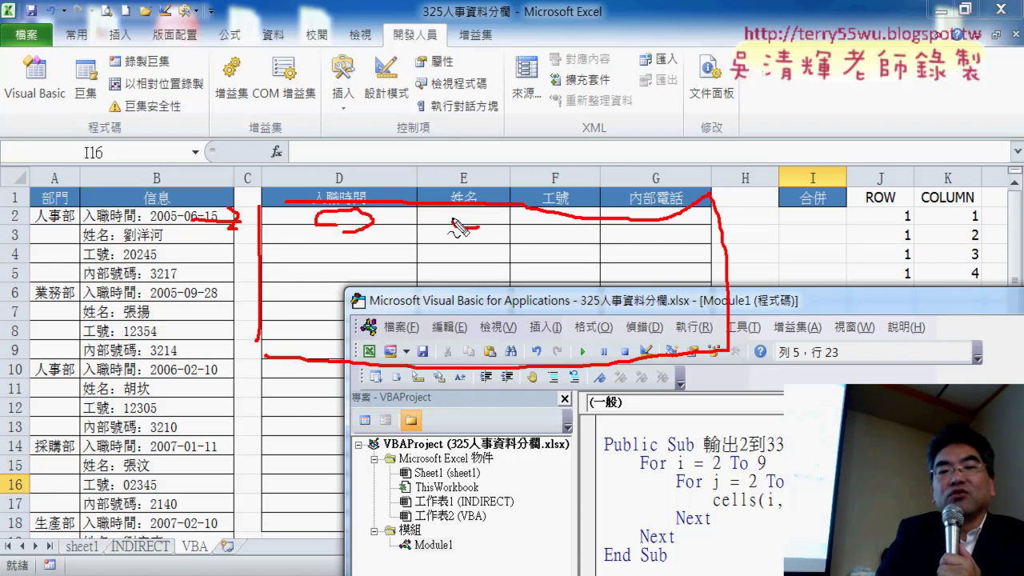
left_click_drag(570, 230, 578, 224)
left_click_drag(649, 232, 662, 237)
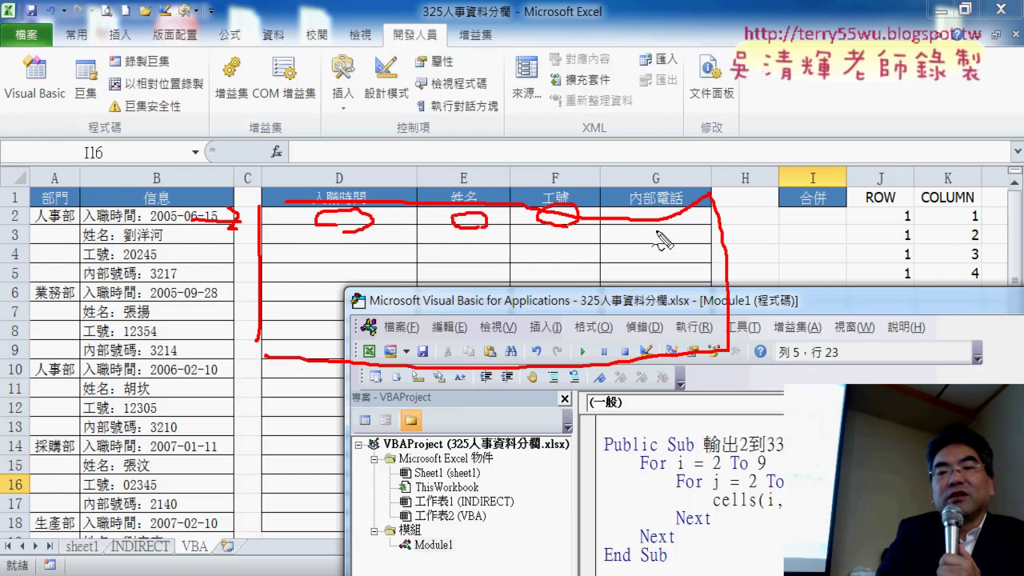
left_click_drag(330, 234, 368, 248)
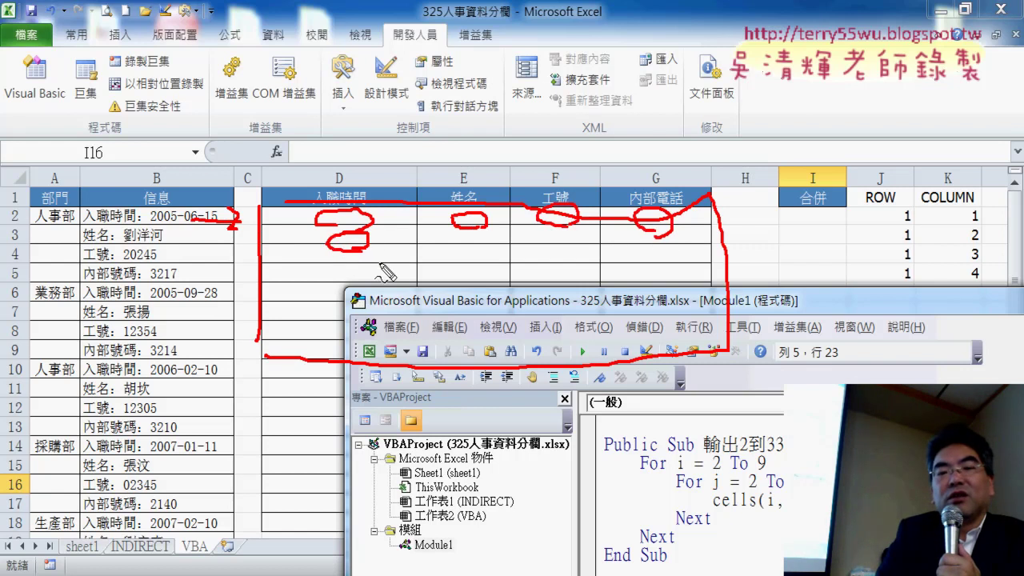
left_click_drag(723, 505, 782, 507)
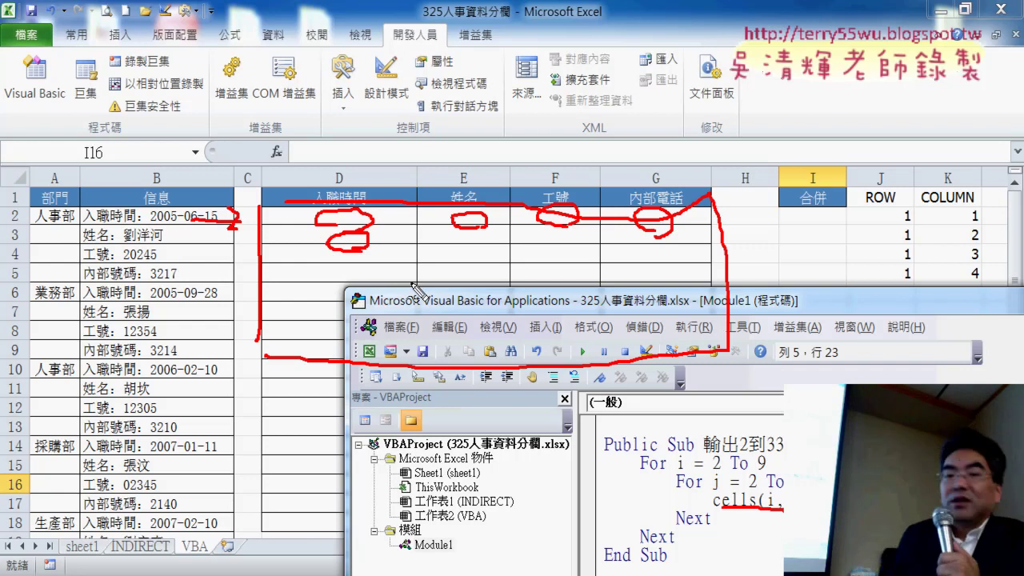
key("Escape")
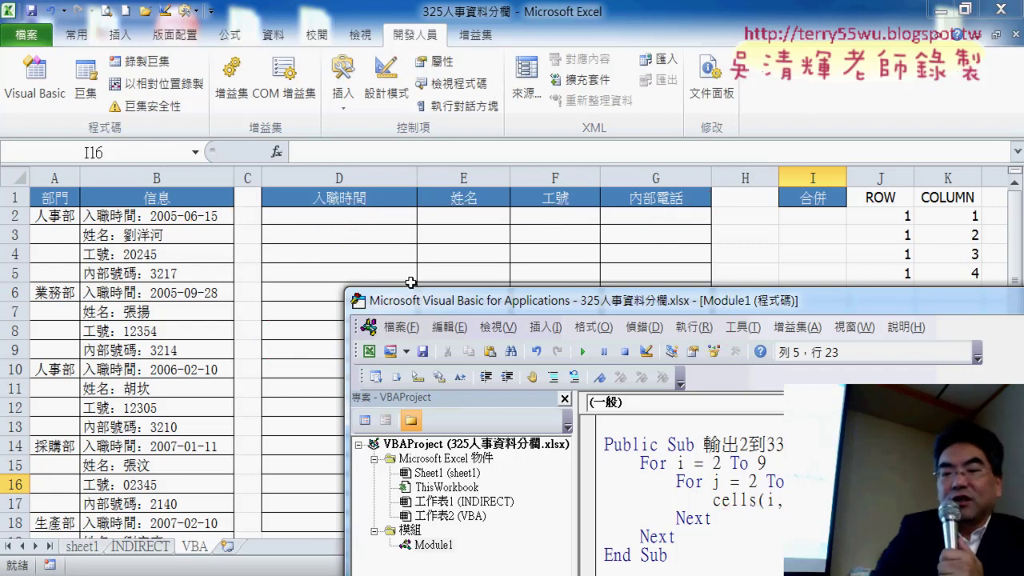
key("Right")
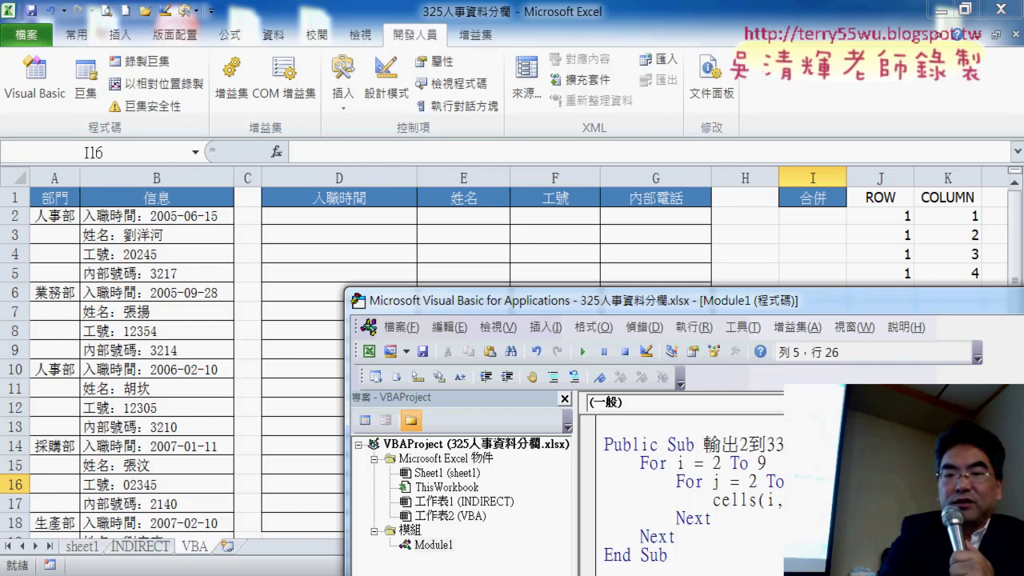
Dismiss the compile error and make the inner loop For j = 4 To 7 with cells(i,j)=j-2+(i-2)*4.
left_click(764, 489)
left_click(491, 371)
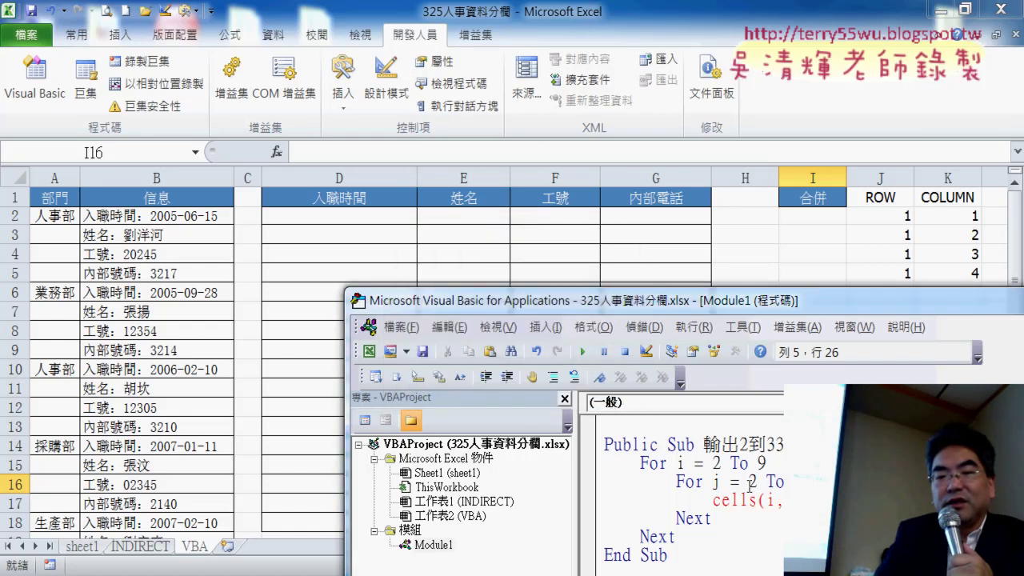
double_click(752, 482)
type("4")
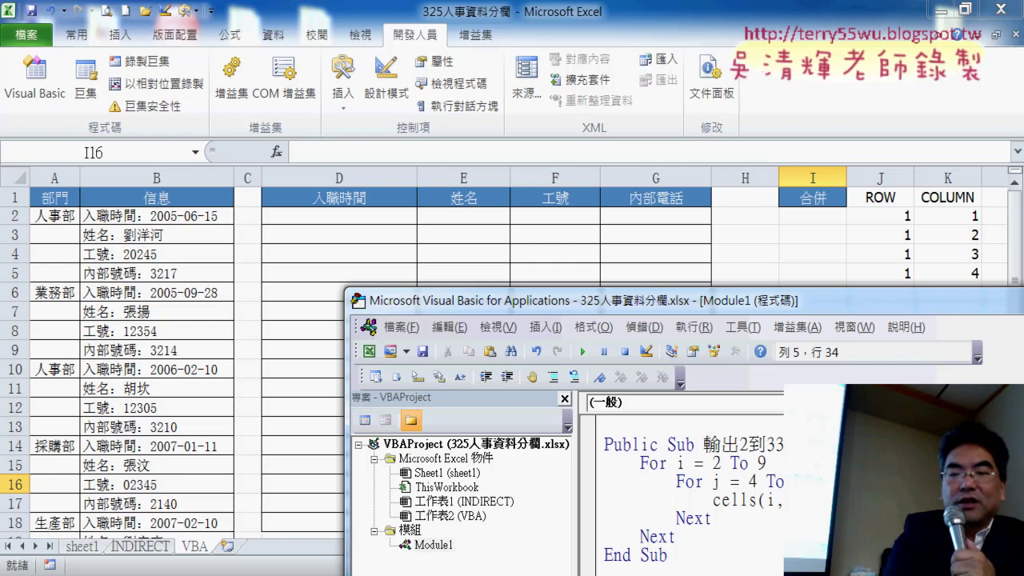
key("Right")
Format the cells line, highlight the formula j - 2 + (i - 2) * 4, and reveal the empty D:G table.
left_click_drag(710, 302, 443, 68)
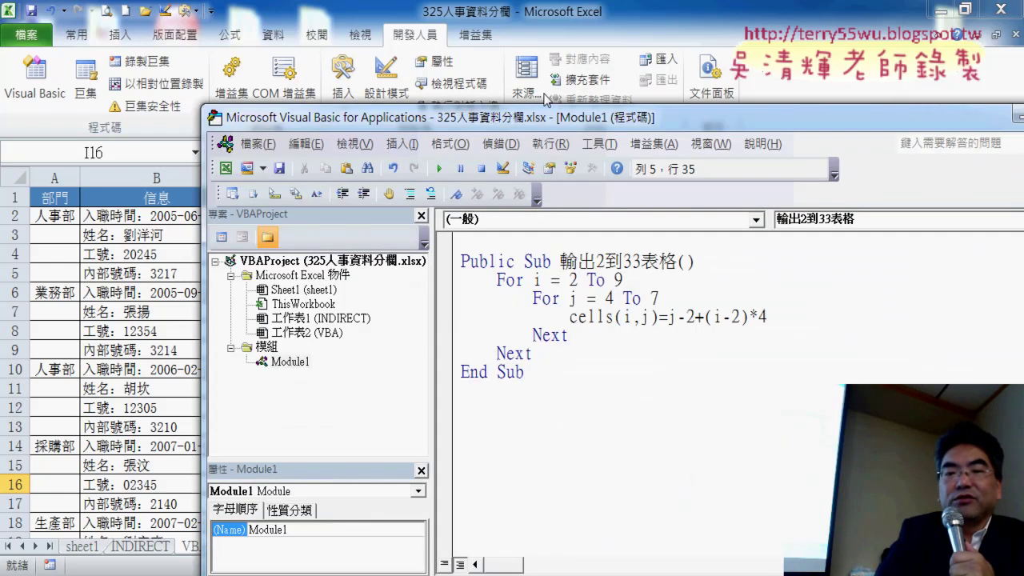
left_click(576, 310)
left_click_drag(762, 266, 573, 269)
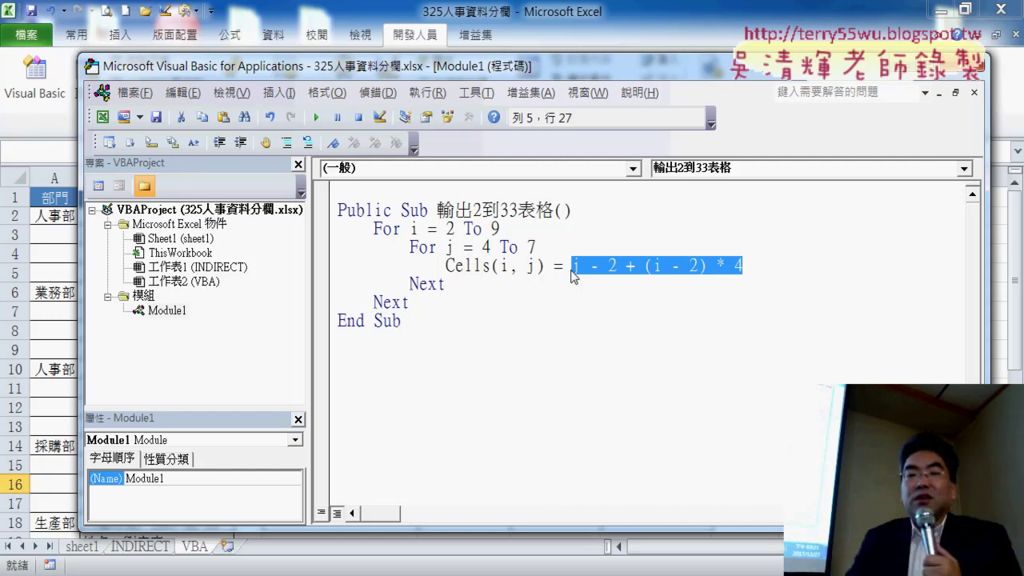
left_click_drag(532, 89, 532, 353)
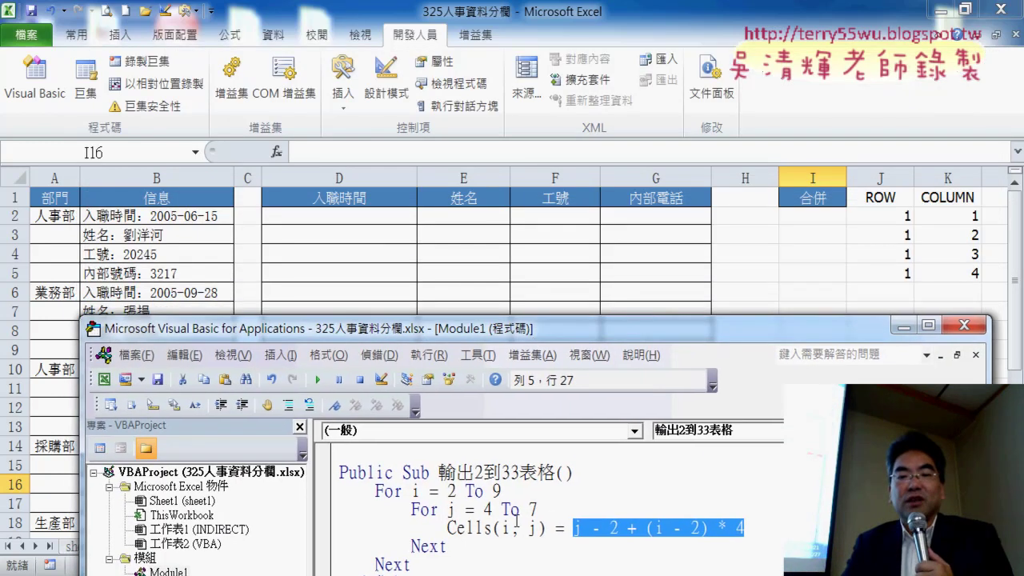
left_click(516, 521)
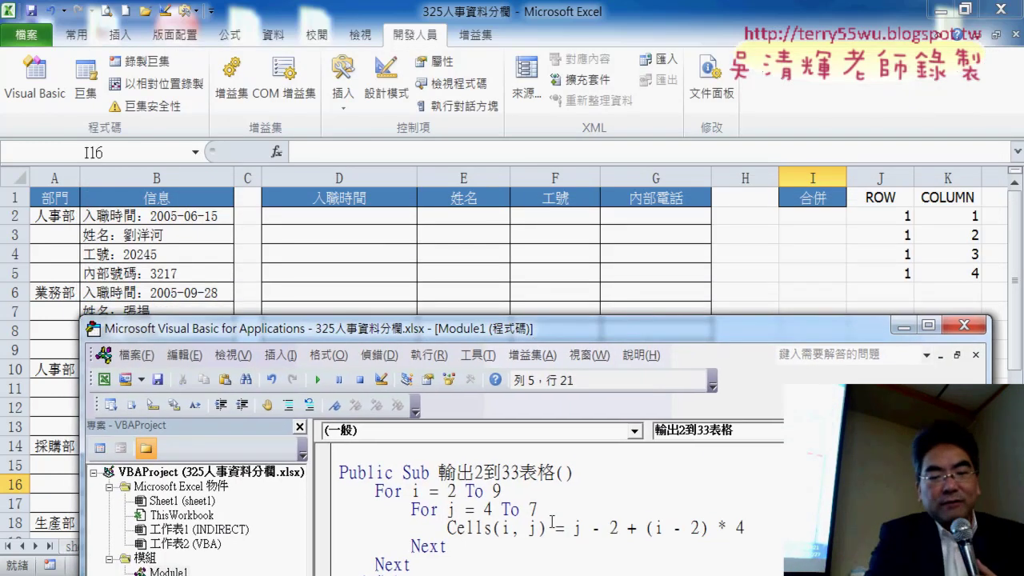
Step through the macro with F8 until row 2 fills D2:G2 with 2 to 5.
key("F8")
key("F8")
key("F8")
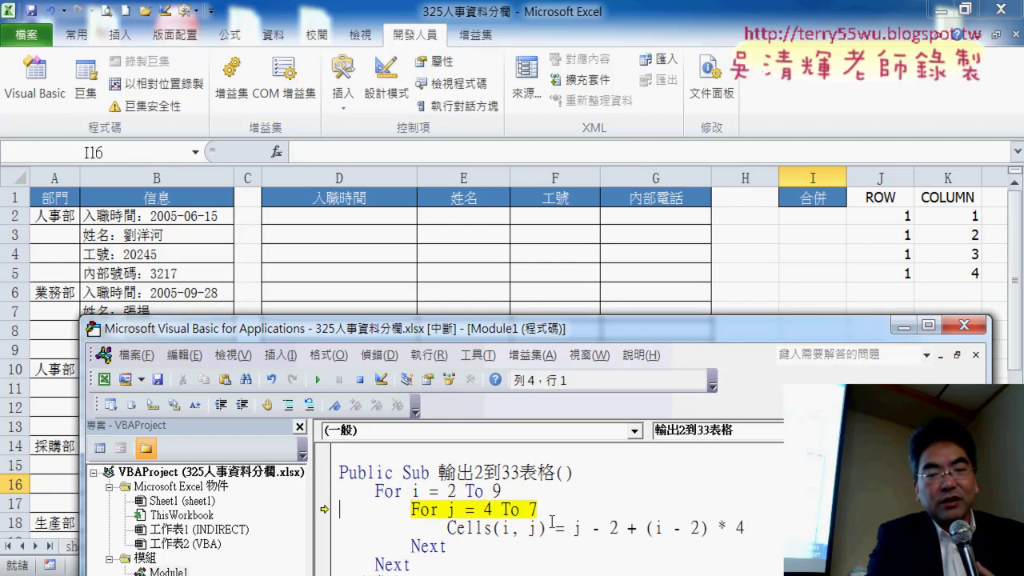
key("F8")
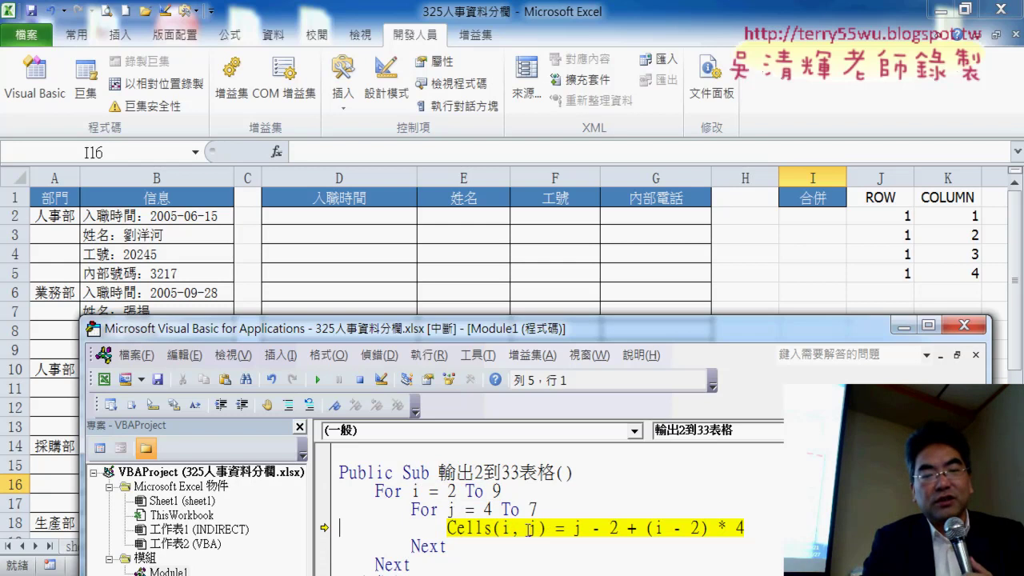
mouse_move(532, 529)
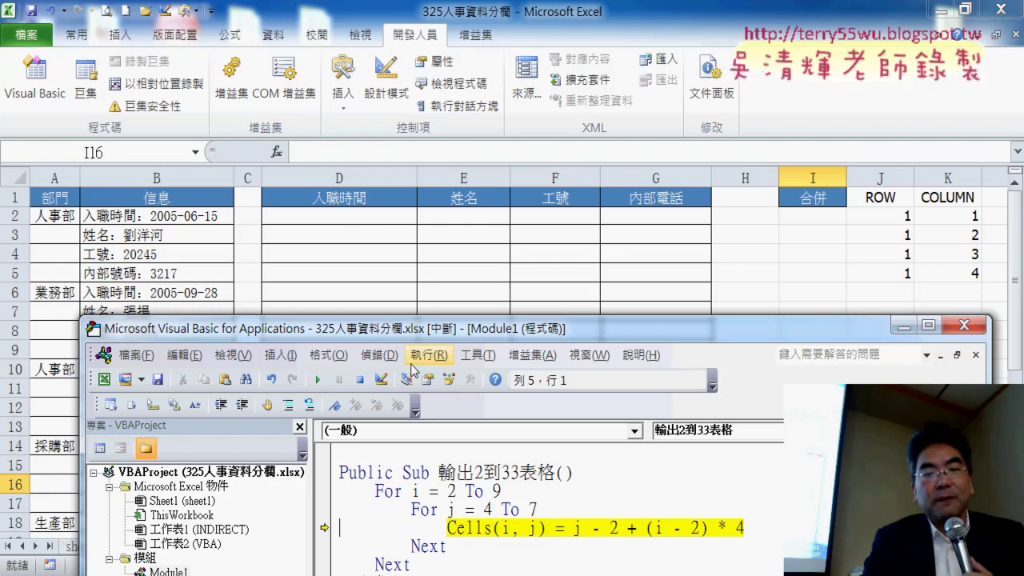
key("F8")
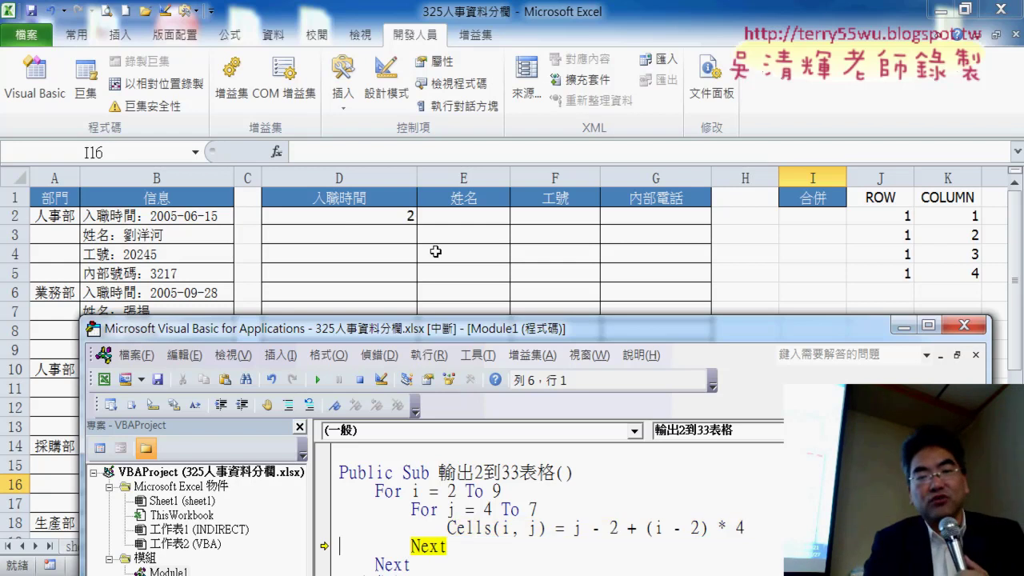
key("F8")
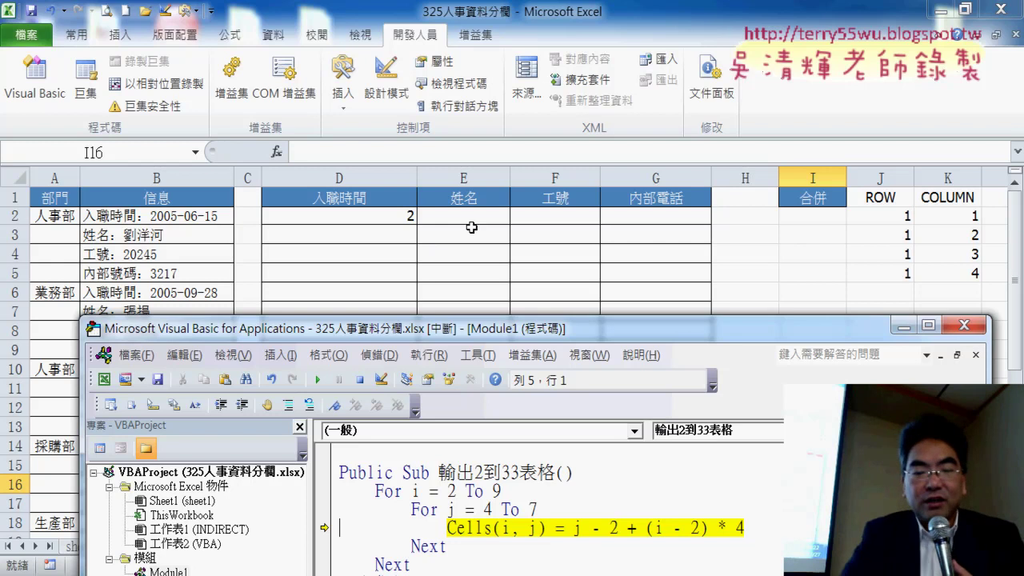
key("F8")
key("F8")
key("F8")
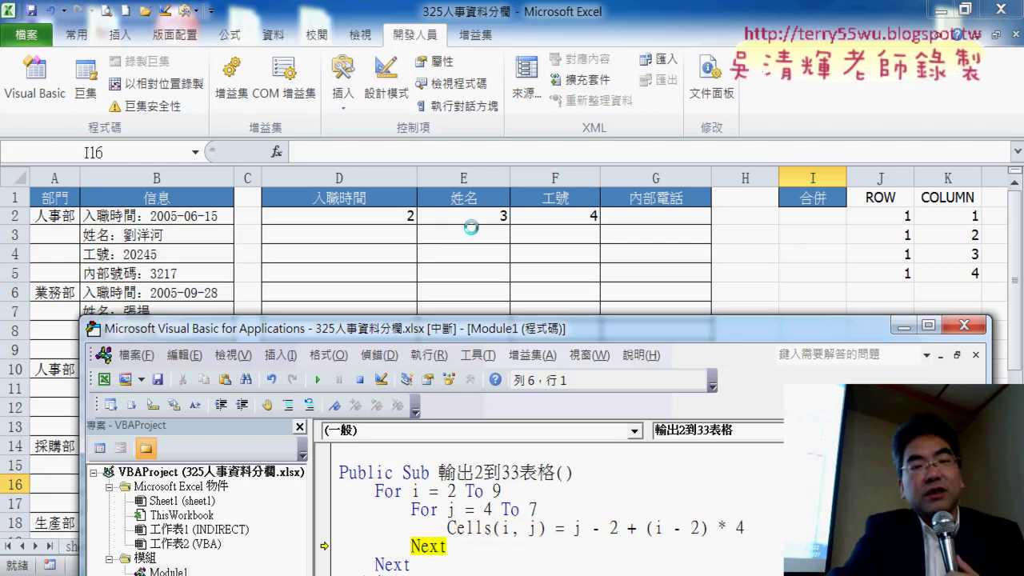
key("F8")
key("F8")
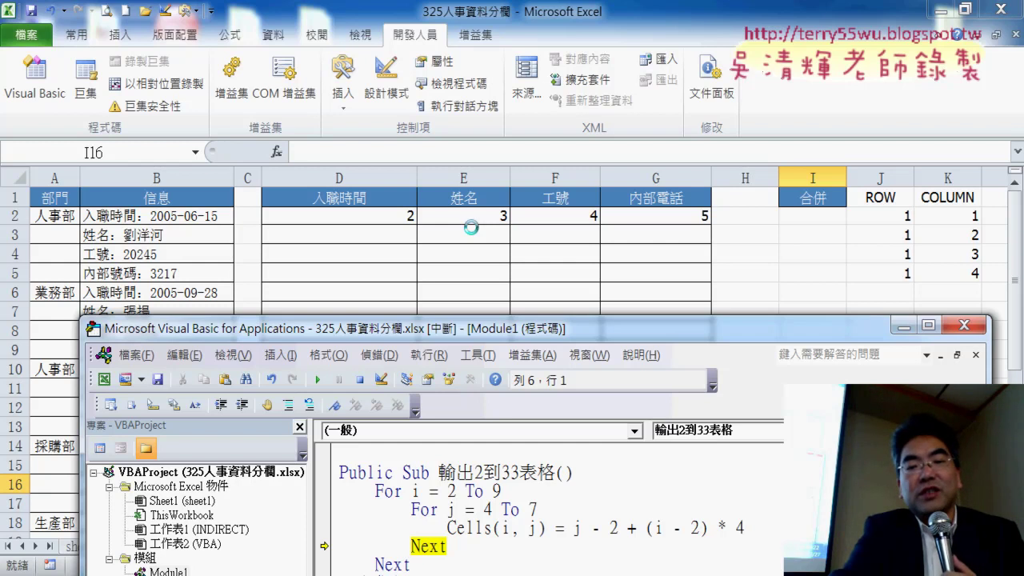
key("F8")
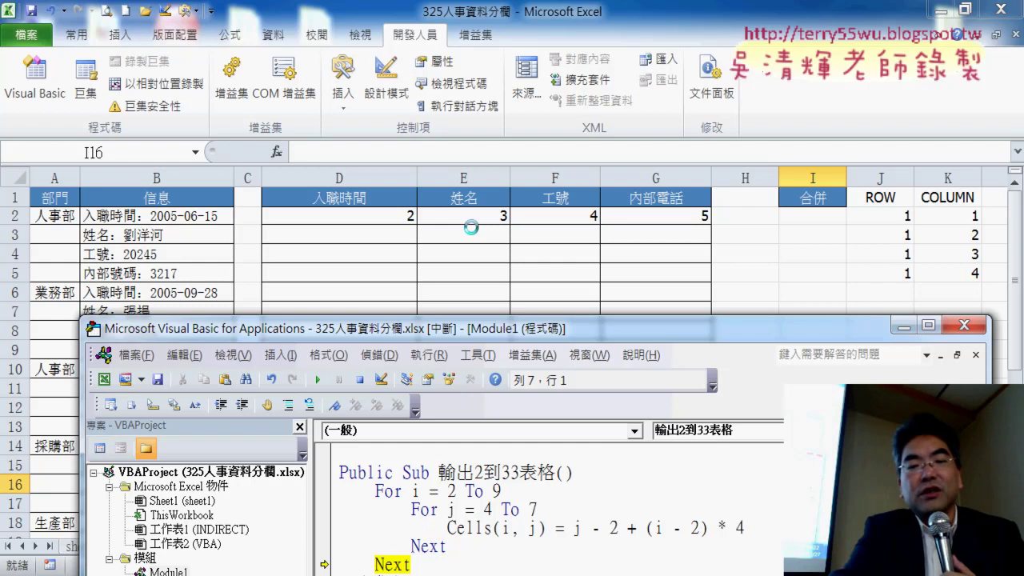
key("F8")
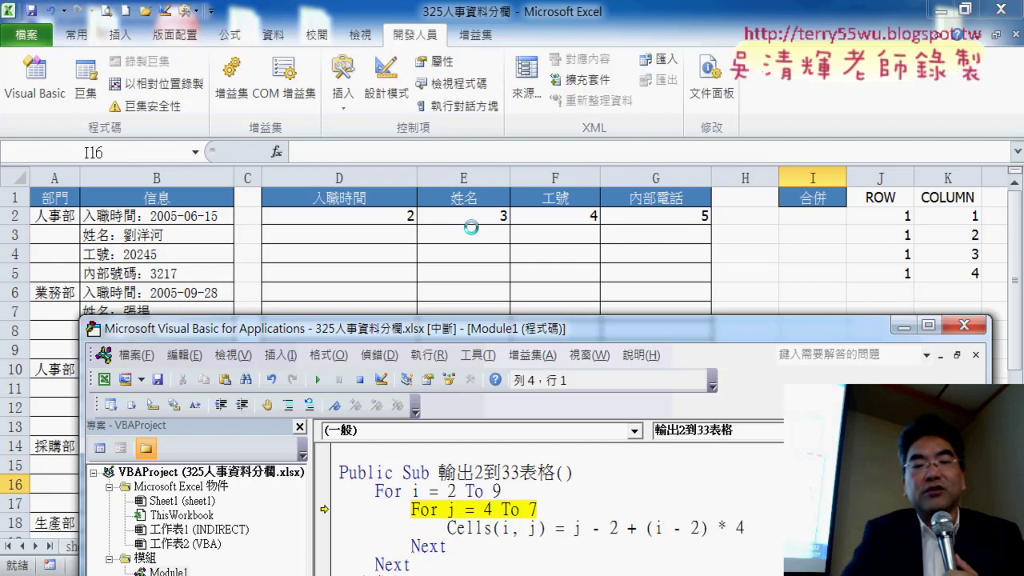
Step through the second row, then continue the run so D2:G9 holds 2 to 33.
mouse_move(417, 490)
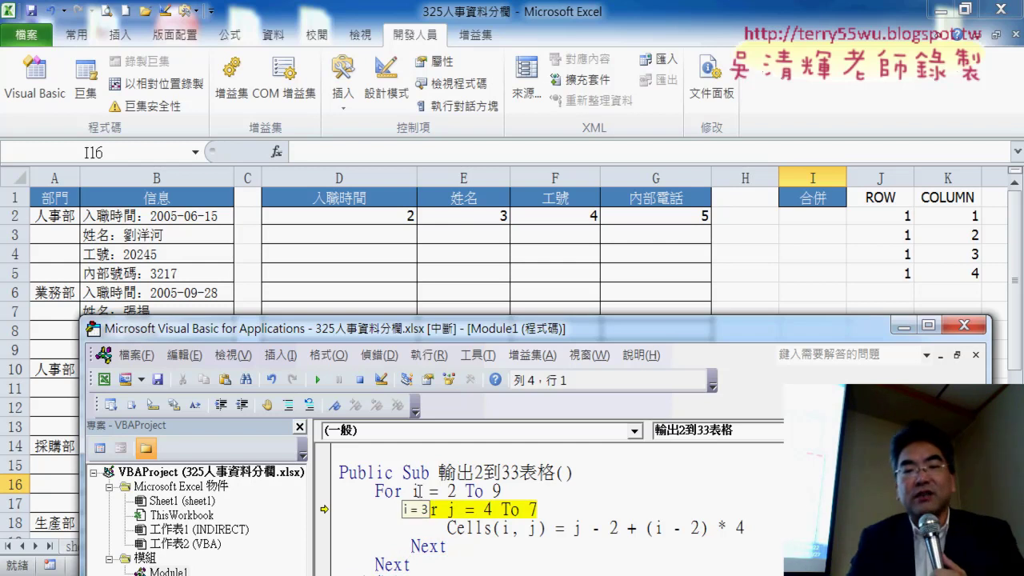
key("F8")
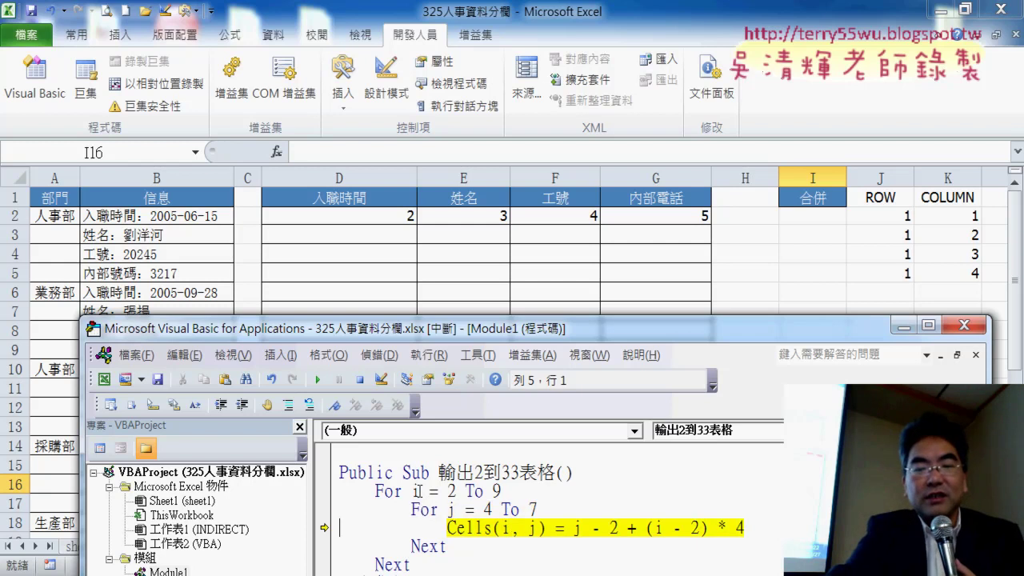
key("F8")
key("F8")
key("F8")
key("F8")
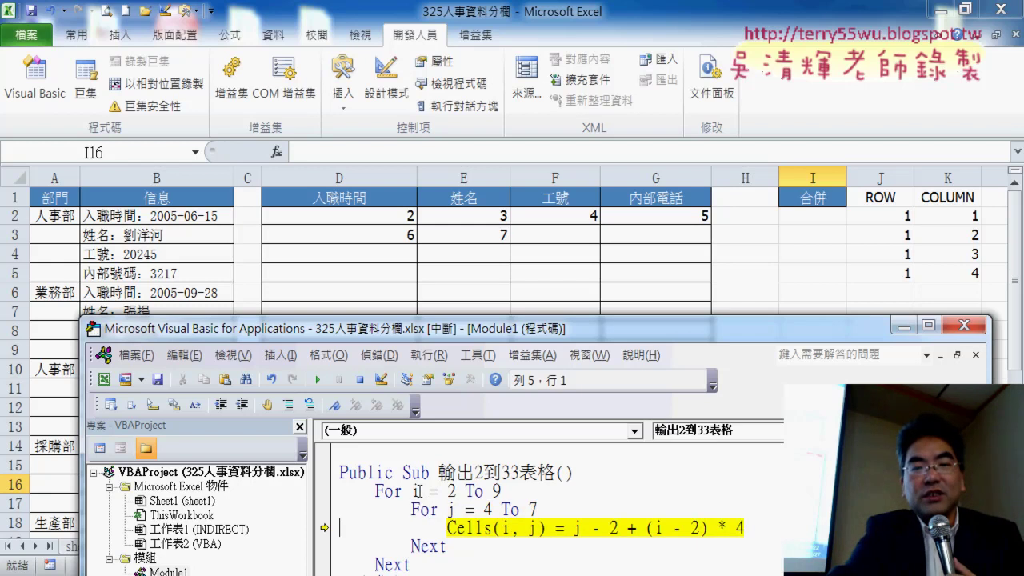
key("F8")
key("F8")
key("F8")
key("F8")
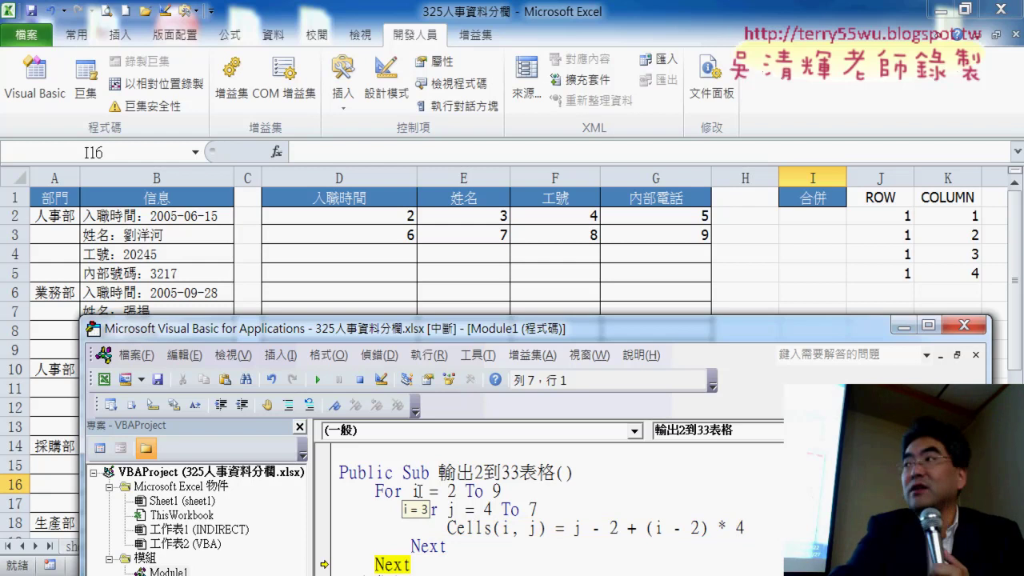
key("F8")
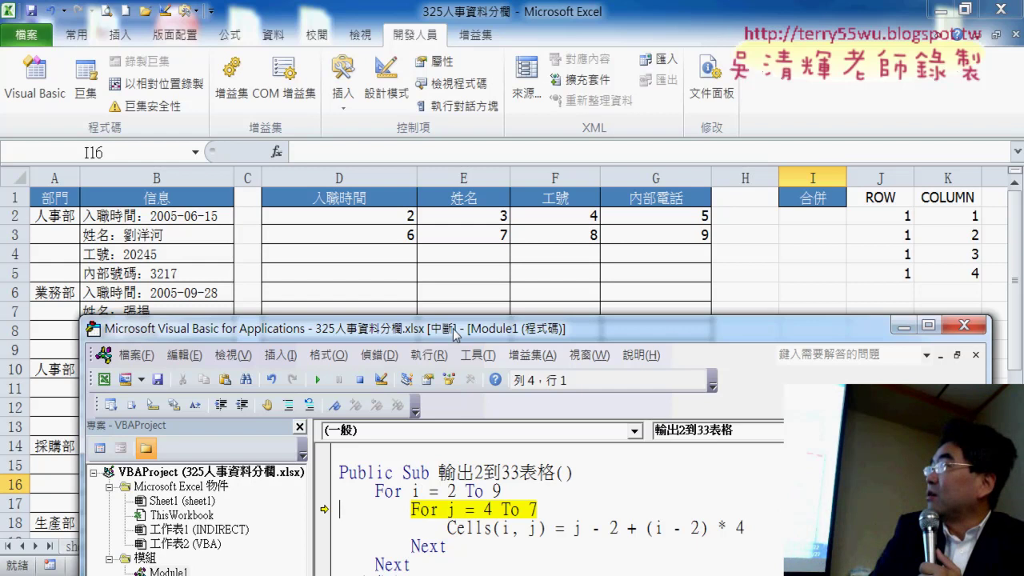
left_click_drag(454, 329, 445, 267)
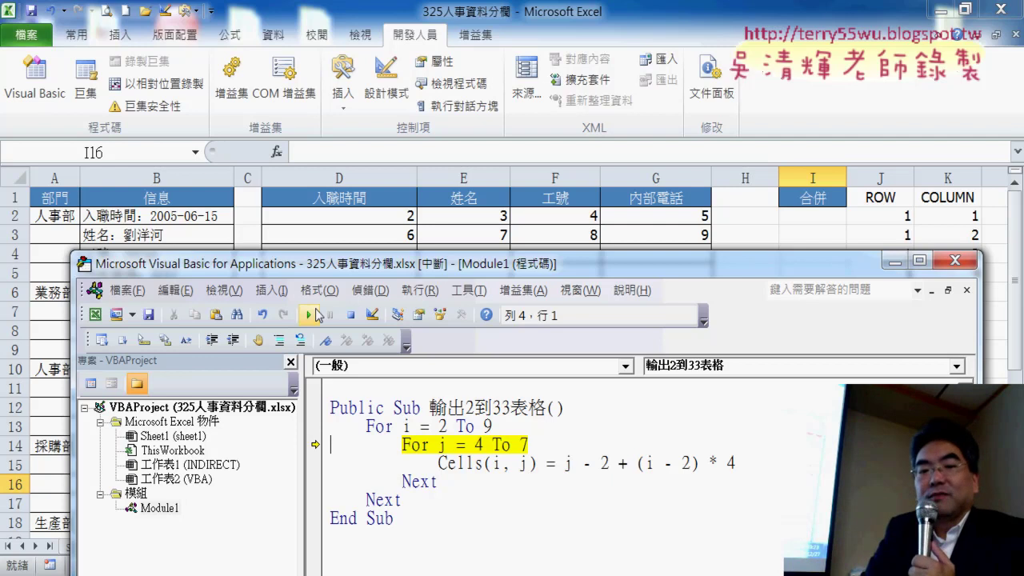
left_click(310, 316)
mouse_move(437, 267)
left_mouse_down()
mouse_move(471, 438)
mouse_move(471, 409)
left_mouse_up()
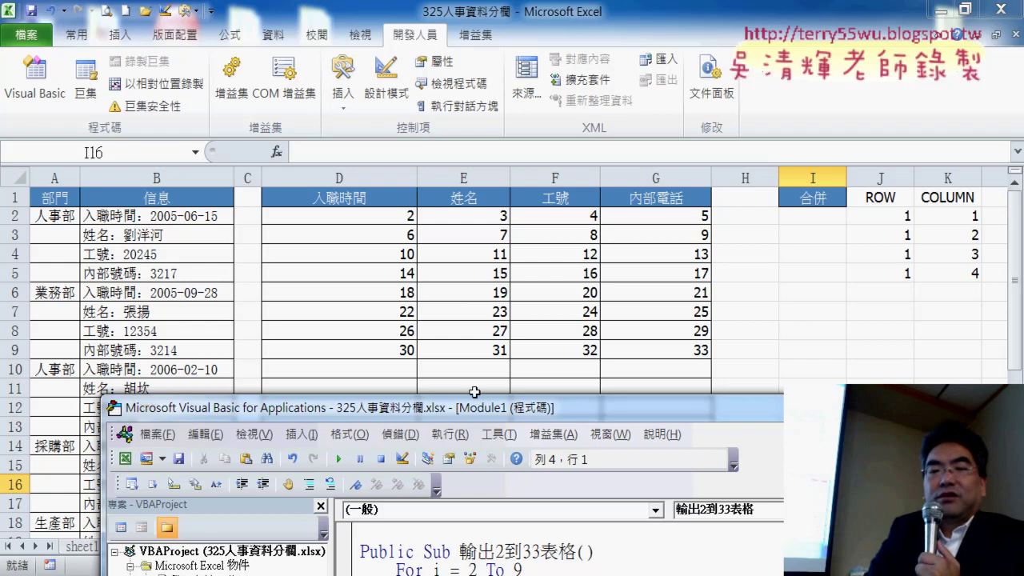
Clear D2:G9 and return to the loop code with the caret at the Sub header's end.
left_click_drag(400, 220, 661, 355)
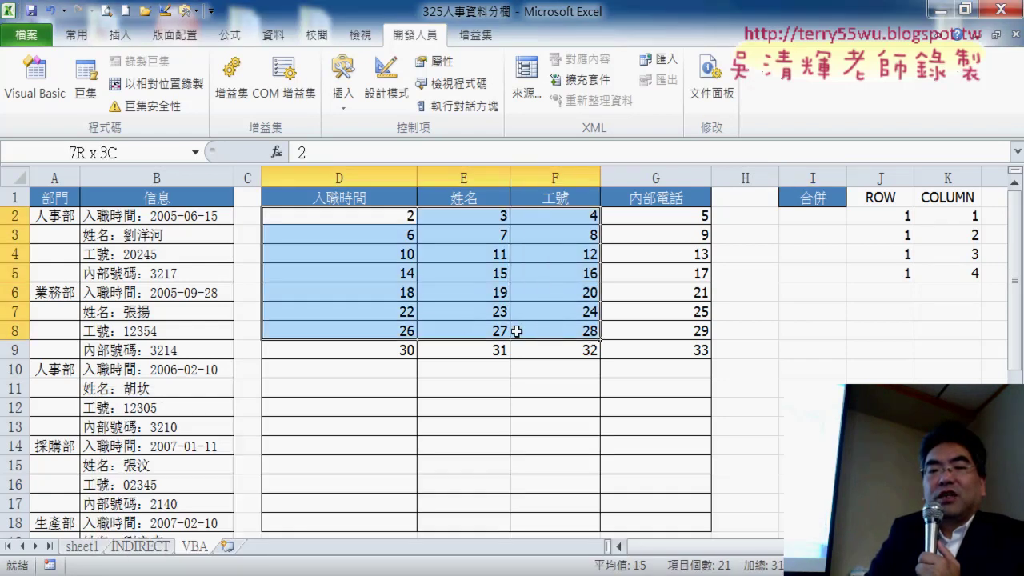
key("Delete")
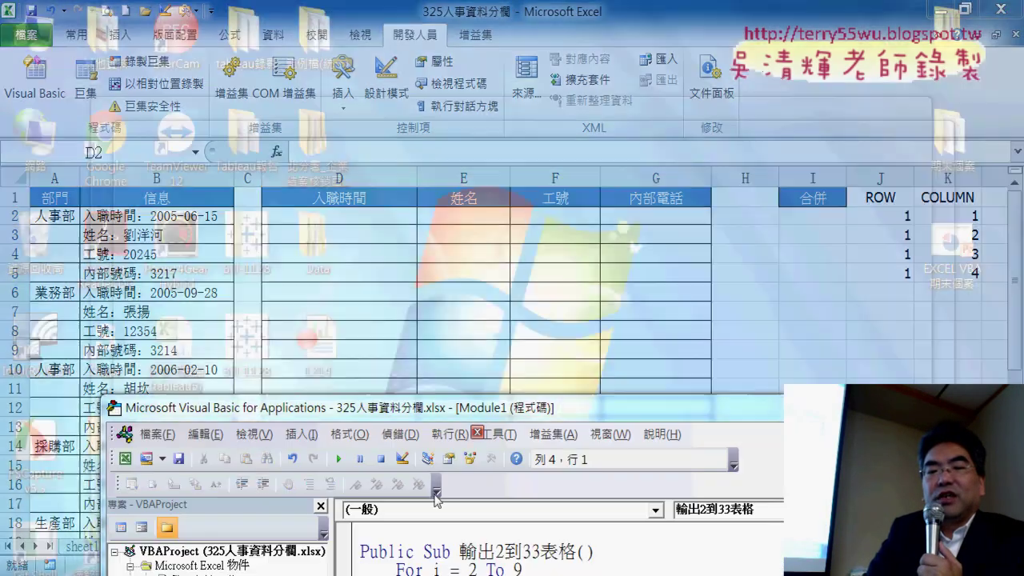
left_click(352, 488)
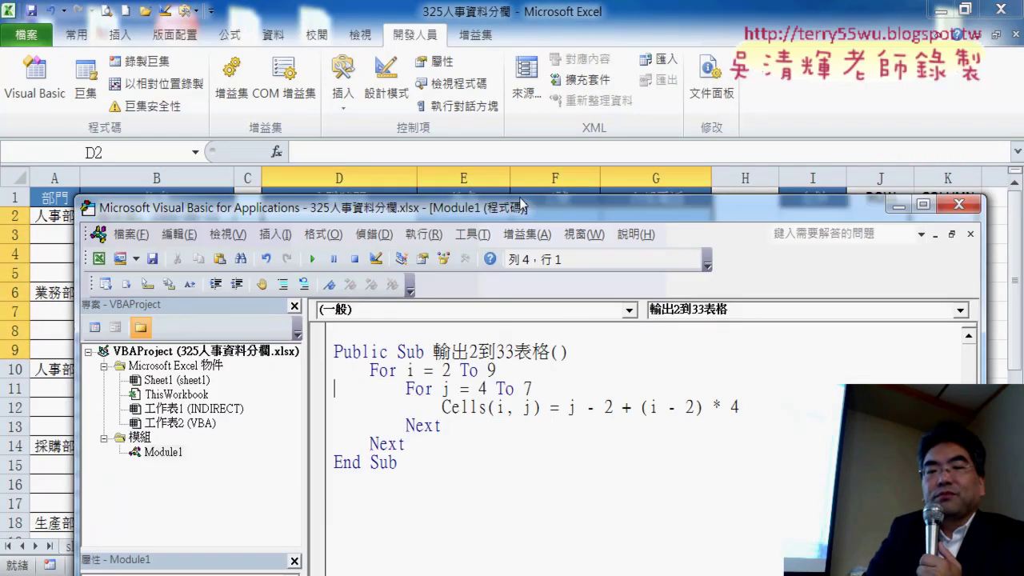
left_click_drag(550, 409, 515, 190)
left_click_drag(559, 389, 745, 381)
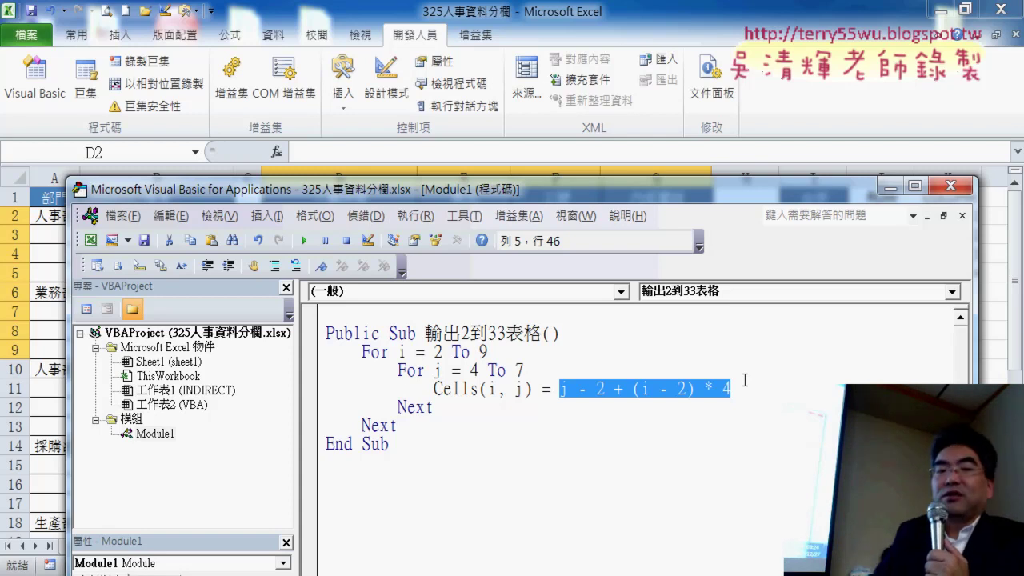
left_click(677, 338)
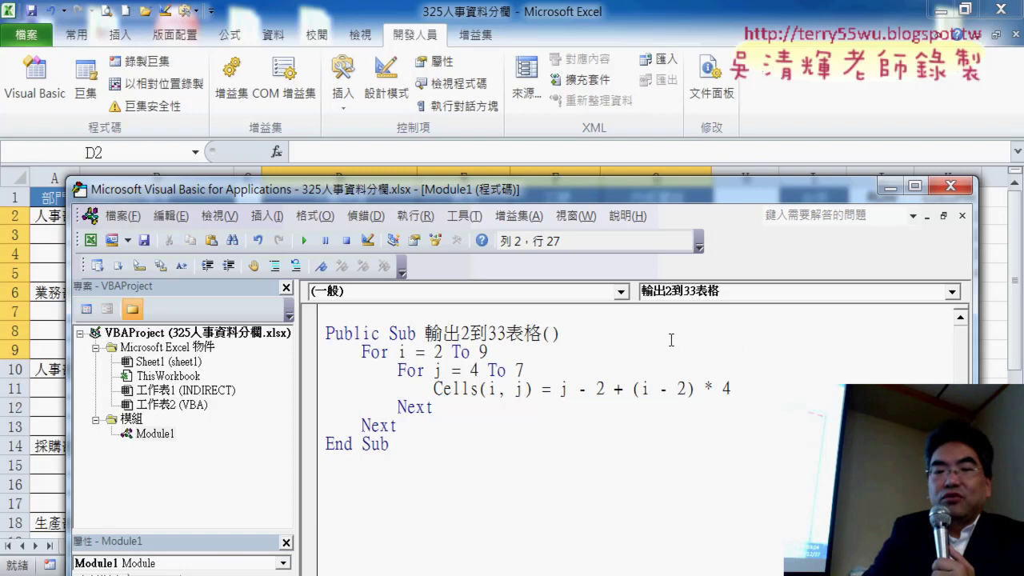
Add the starting value k = 2 under the Sub header and comment out the old Cells formula.
key("Return")
type("k=")
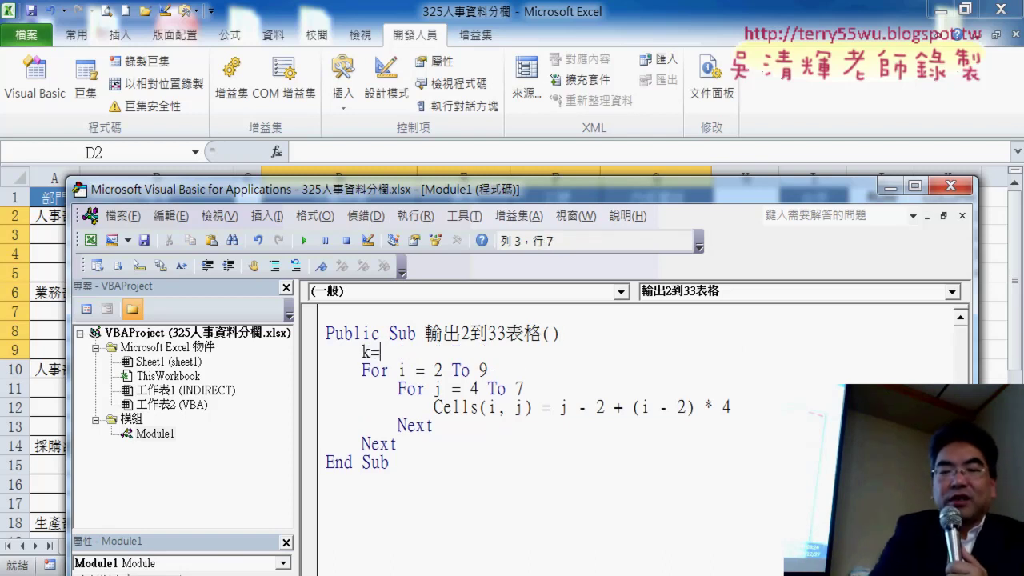
type("2")
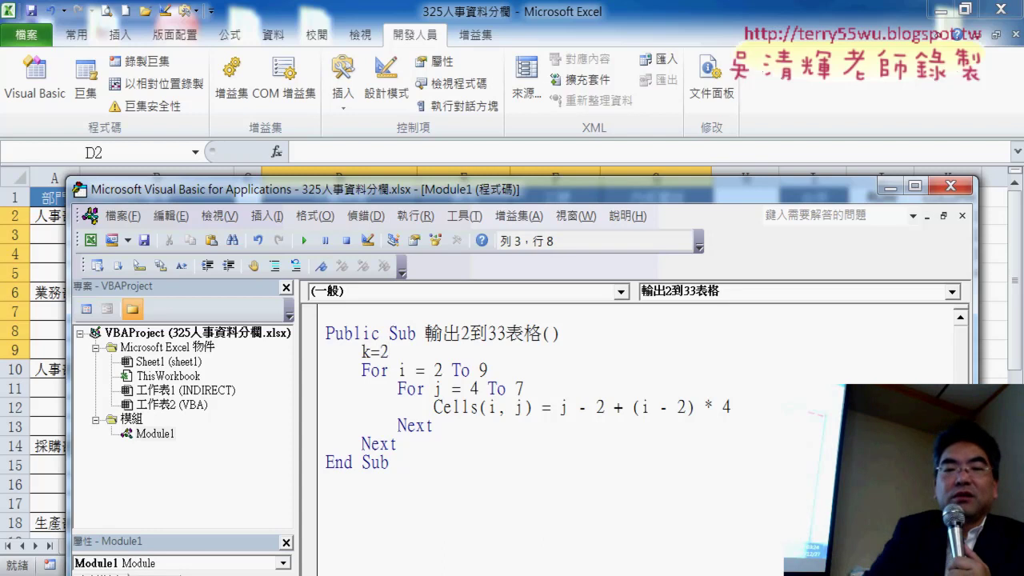
left_click_drag(560, 408, 756, 404)
left_click(432, 408)
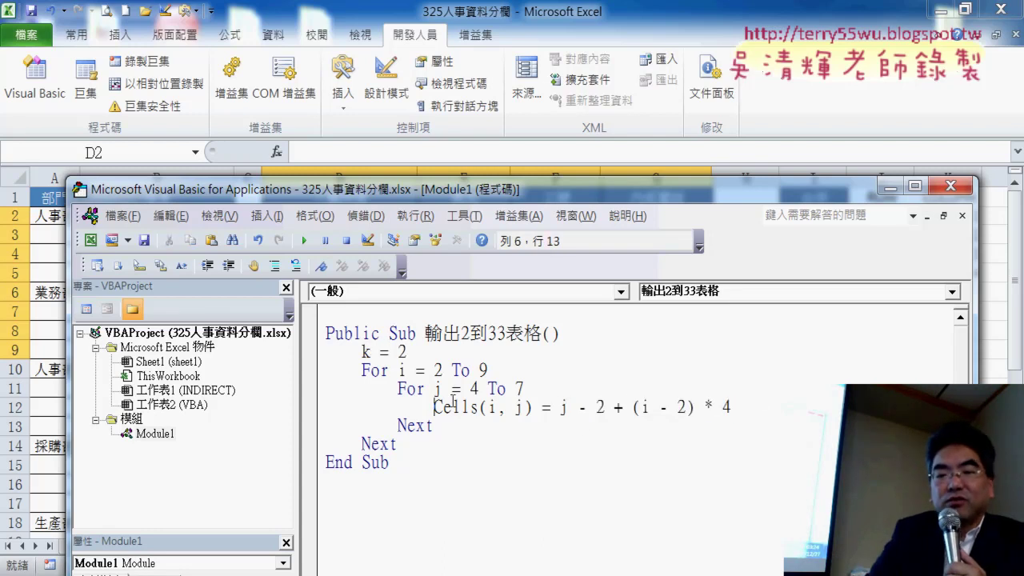
type("'")
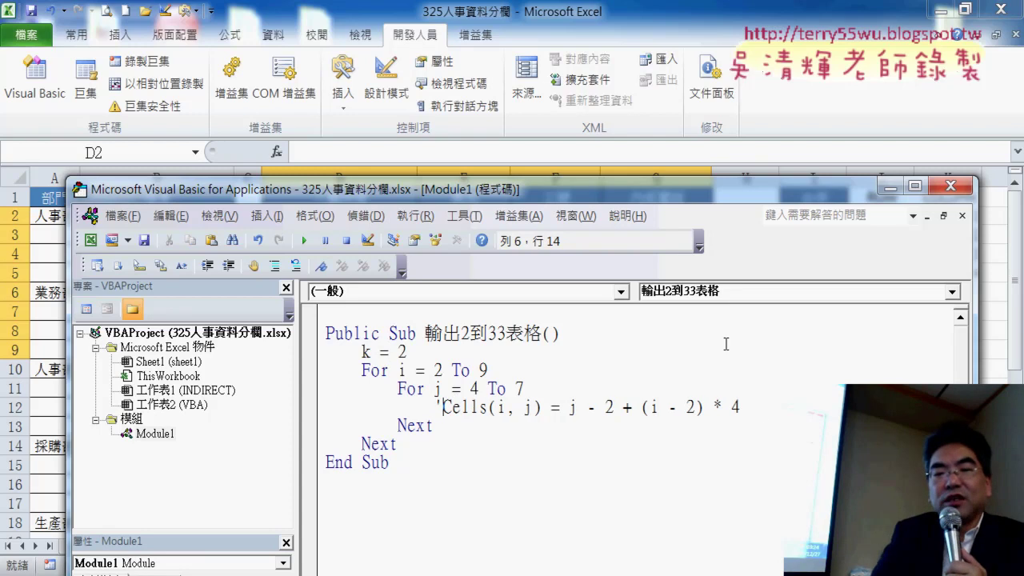
Add a new line Cells(i, j) = k below the commented formula.
left_click(763, 409)
key("Return")
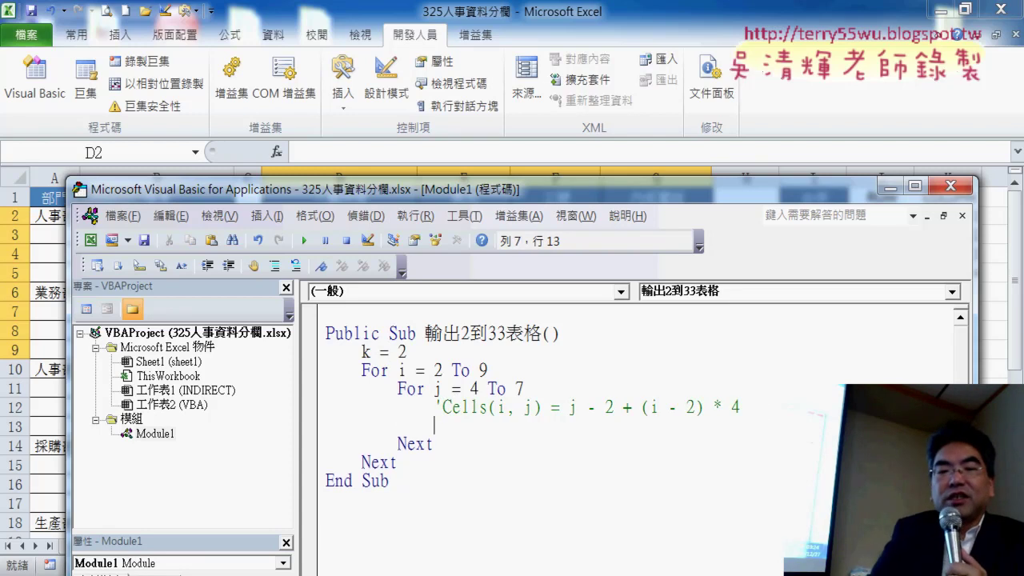
left_click_drag(444, 407, 560, 408)
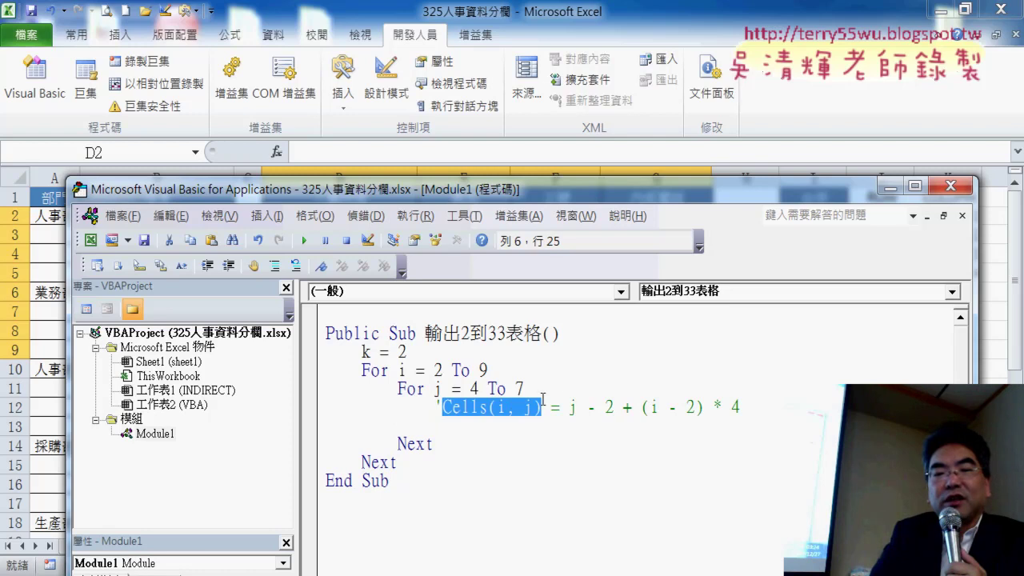
key("ctrl+c")
left_click(503, 429)
key("ctrl+v")
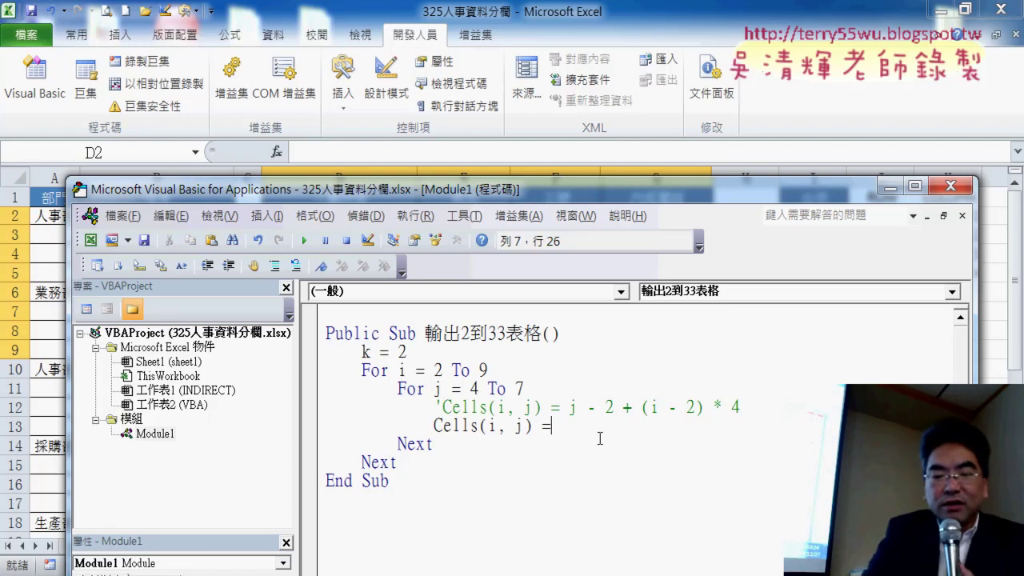
type("k")
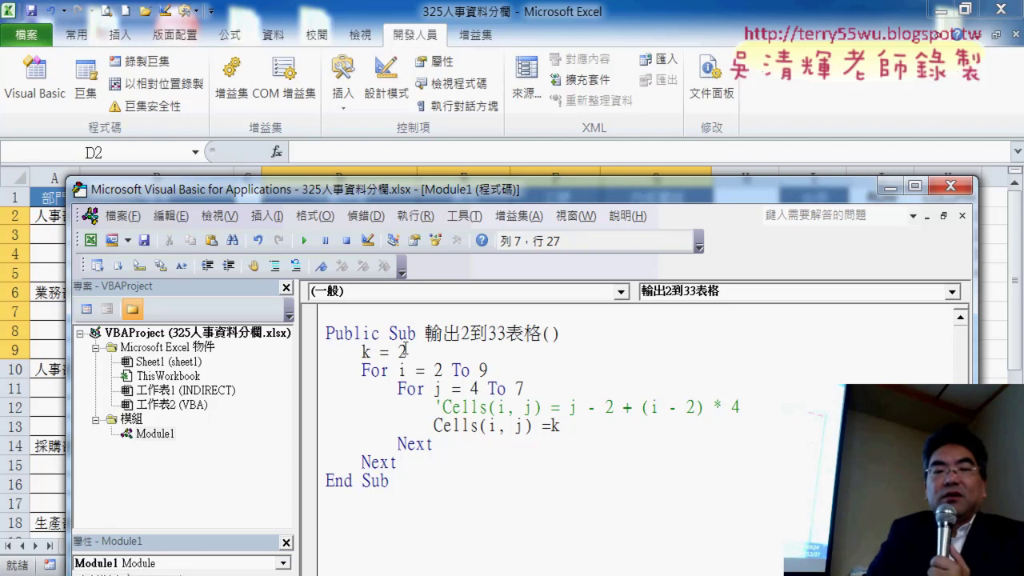
Add k = k + 1 after the assignment and review the new counter lines.
left_click_drag(407, 352, 363, 352)
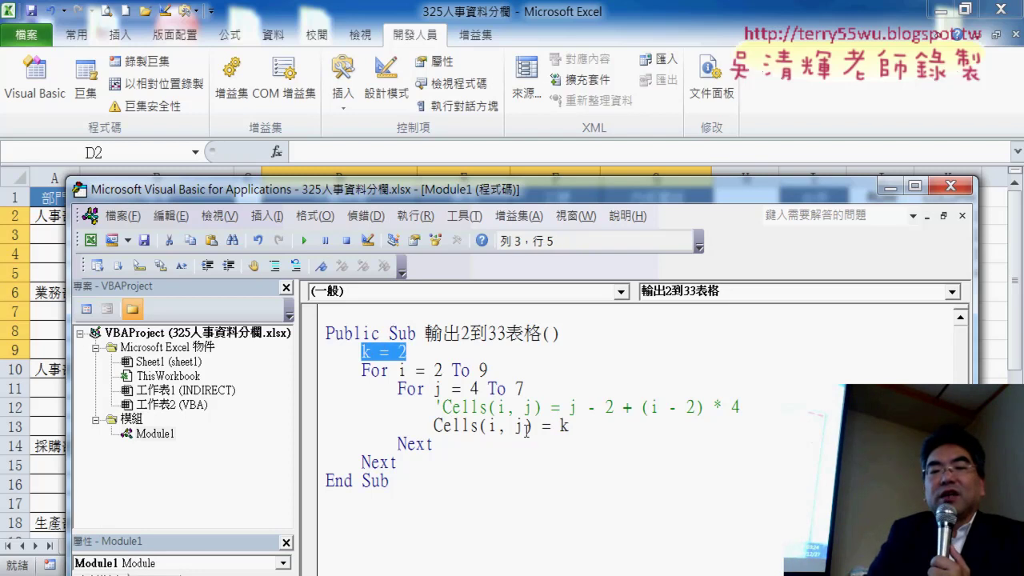
left_click(570, 425)
key("Return")
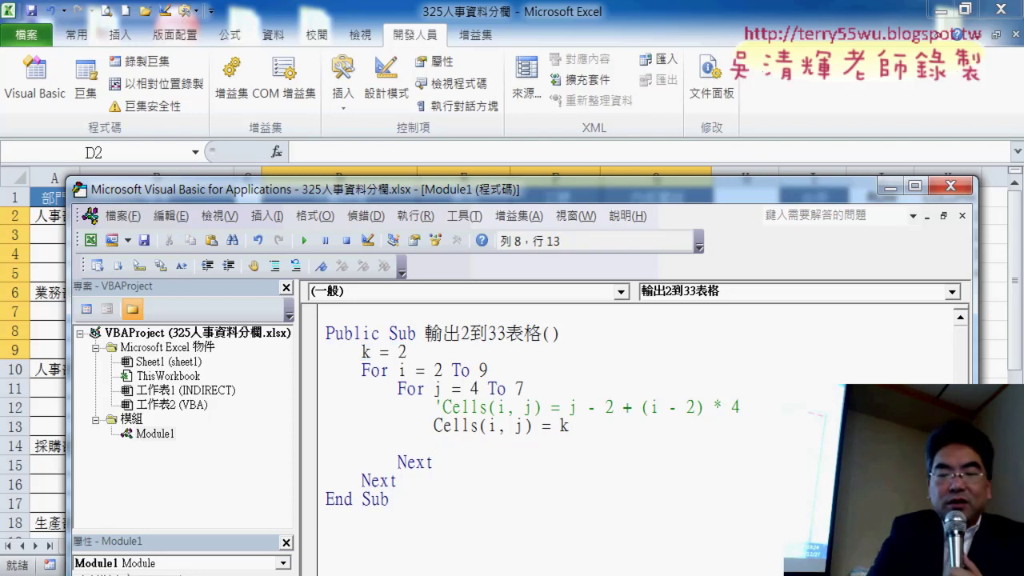
type("k=")
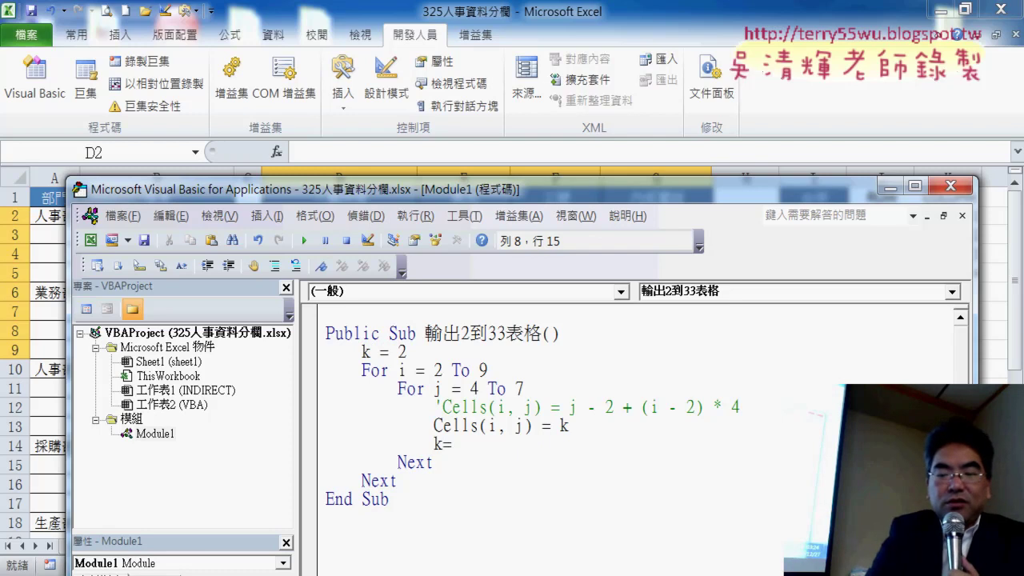
type("k")
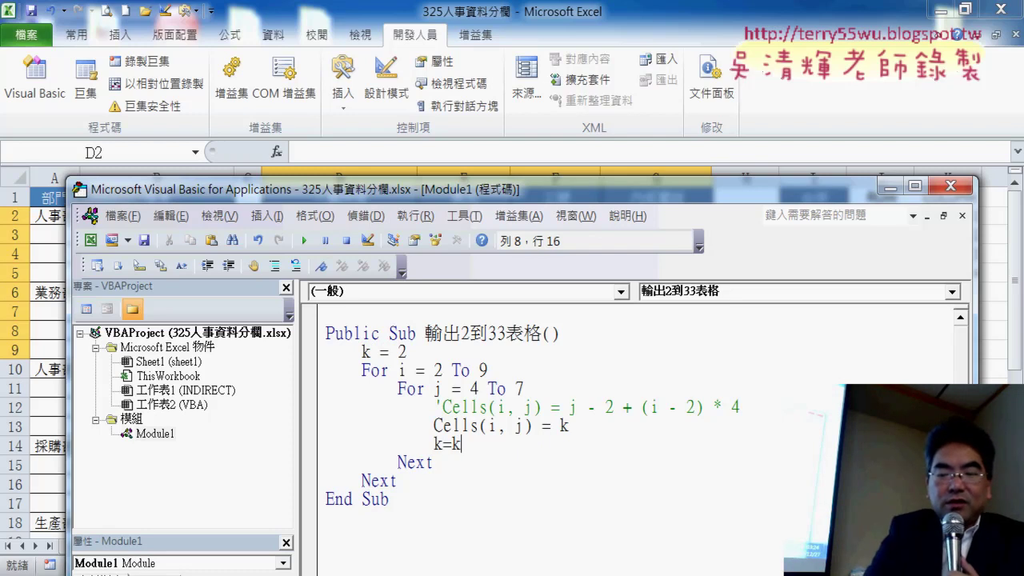
type("+1")
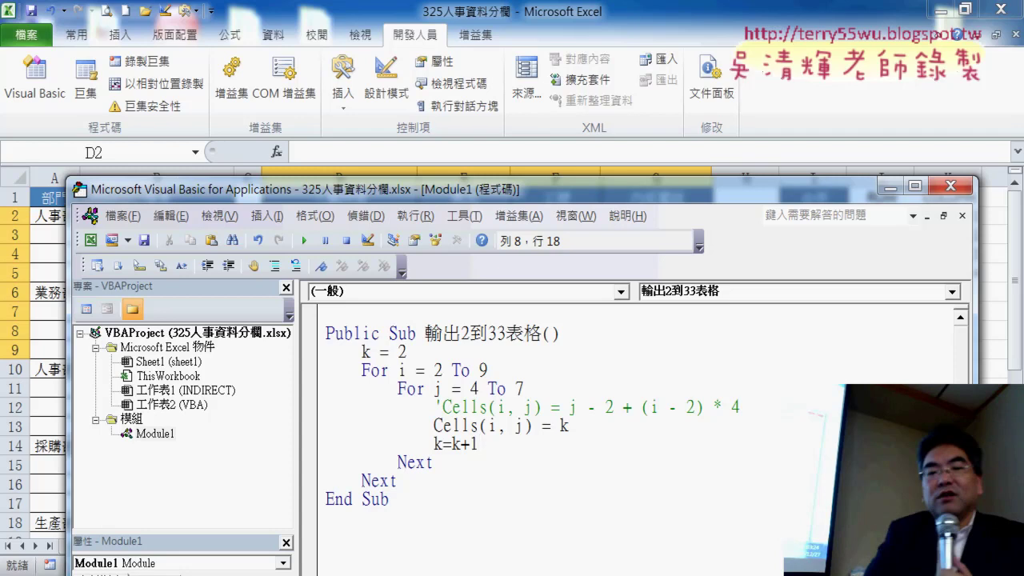
left_click_drag(569, 426, 424, 425)
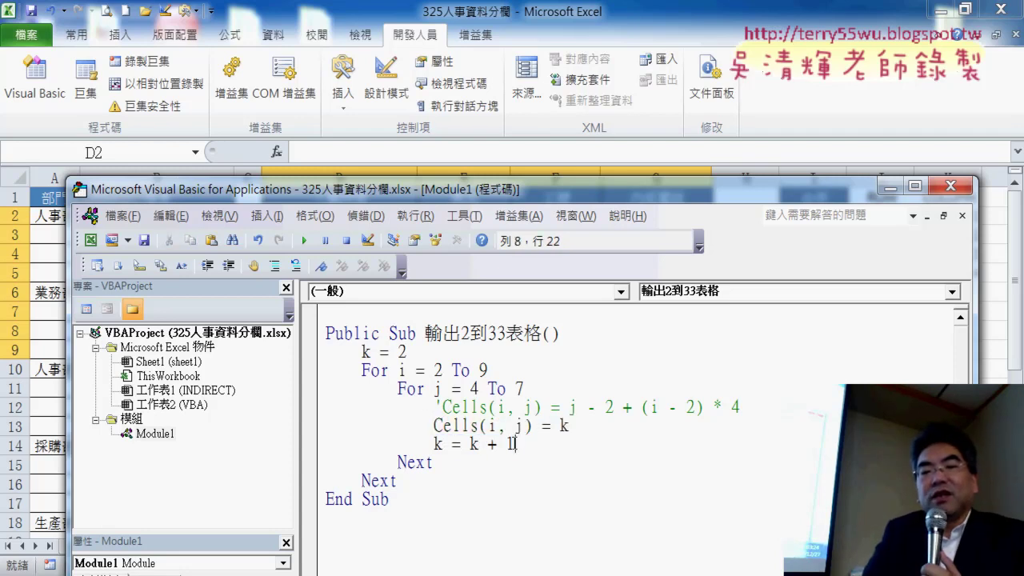
left_click_drag(515, 444, 433, 445)
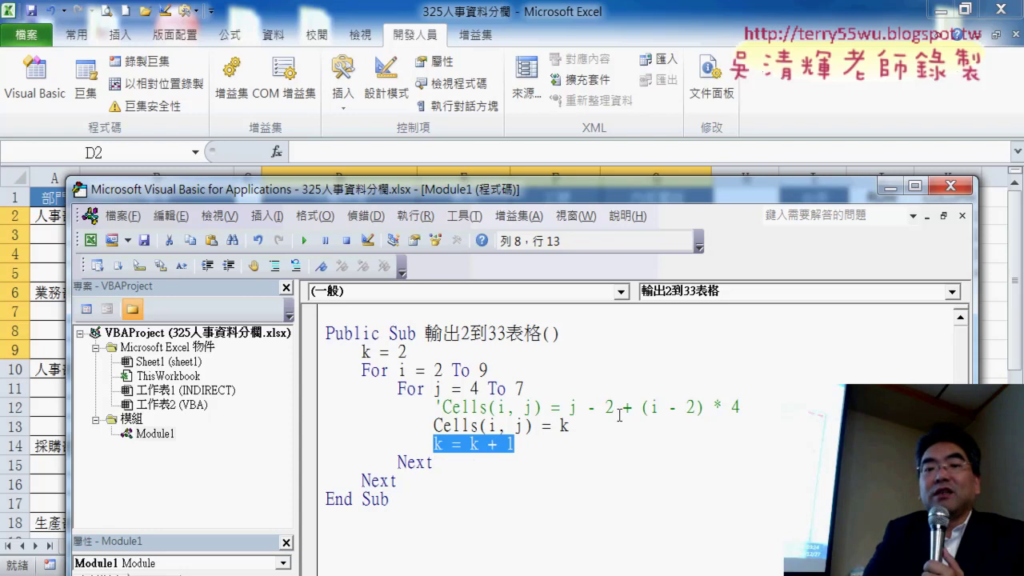
left_click_drag(739, 408, 433, 407)
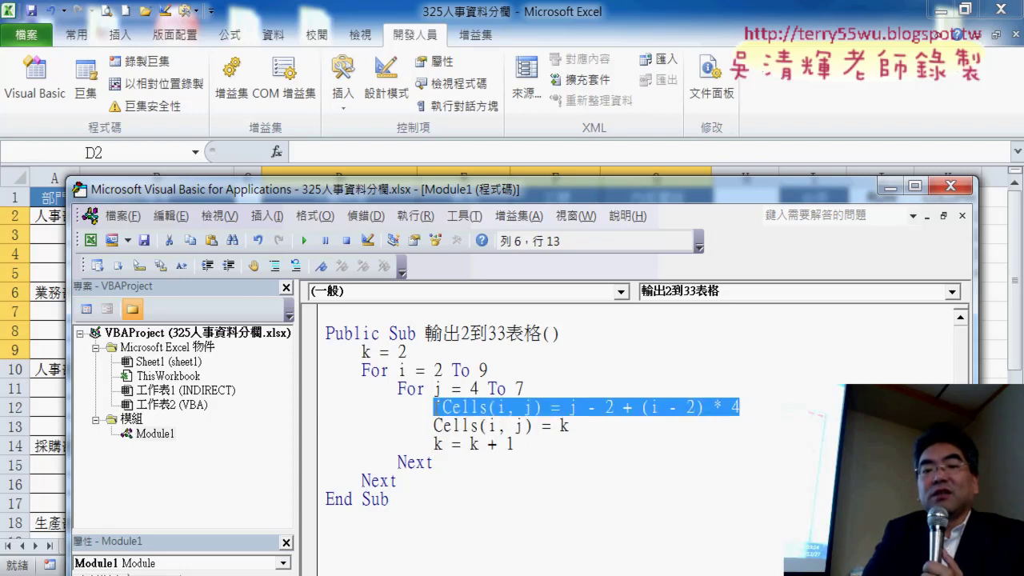
left_click(476, 426)
left_click_drag(522, 196, 575, 318)
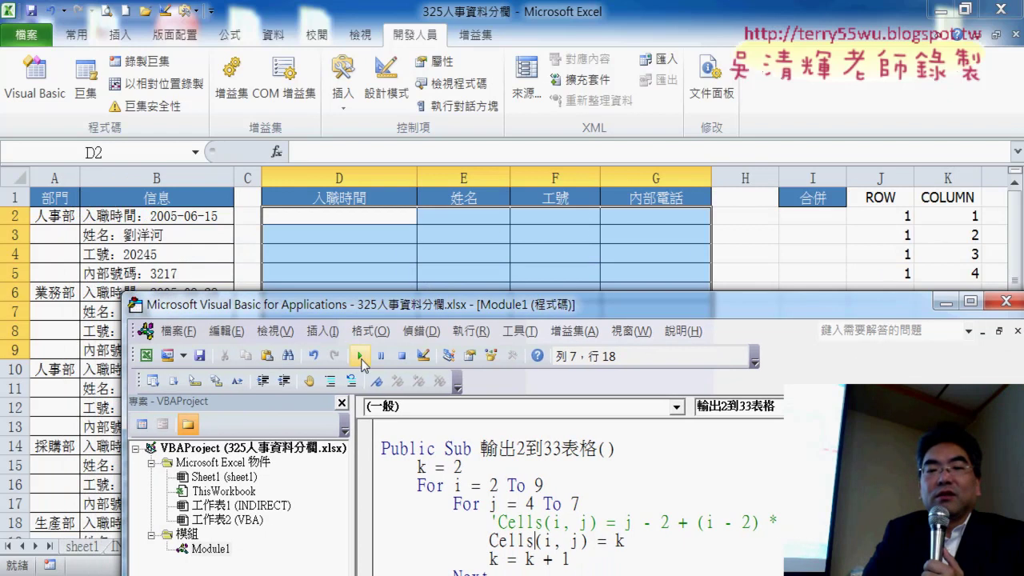
Run the k-counter macro and confirm D2:G9 shows 2 through 33.
left_click(357, 362)
left_click_drag(417, 295, 423, 379)
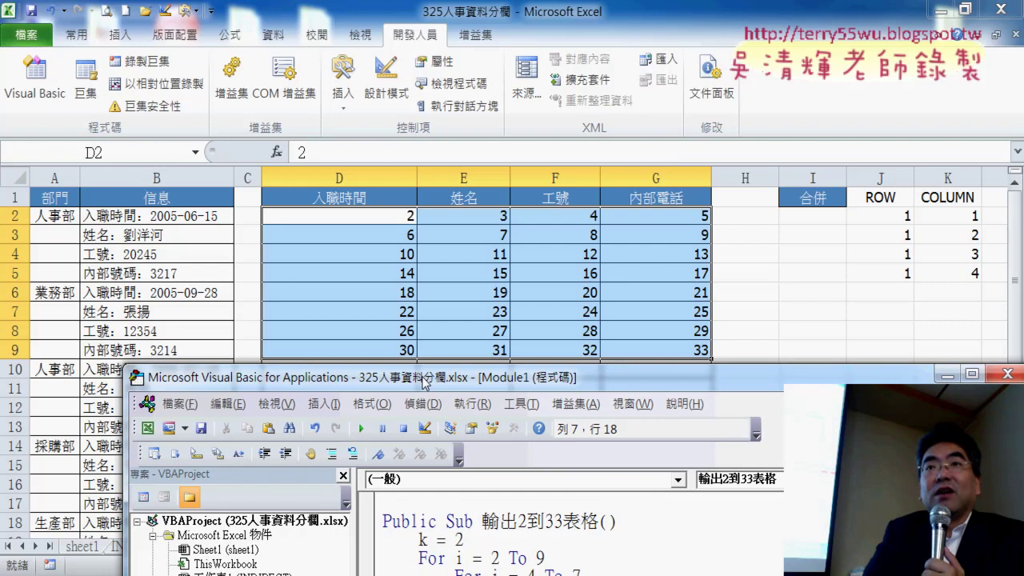
left_click_drag(424, 380, 398, 49)
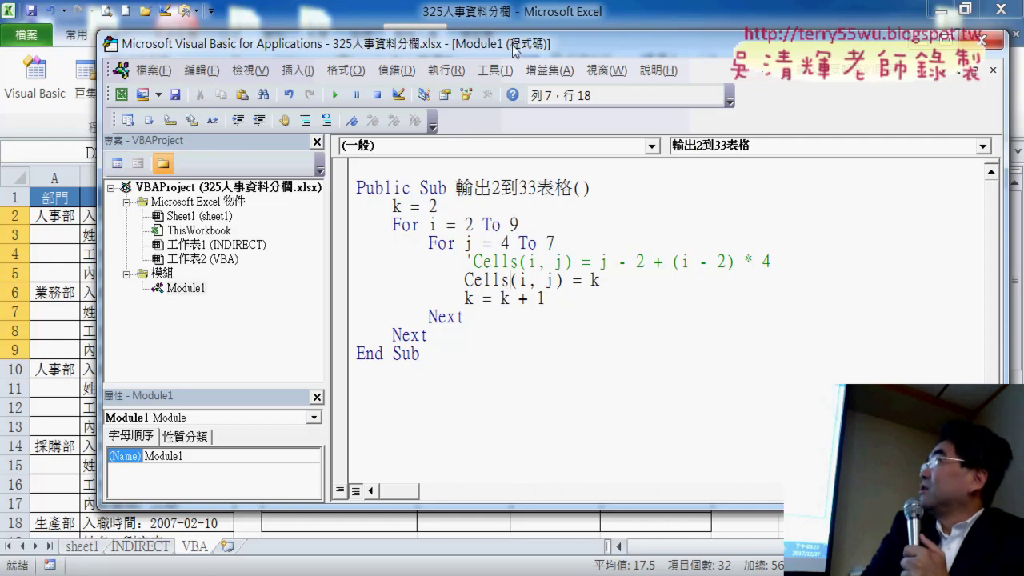
Mark the j - 2 + (i - 2) * 4 expression, indent a blank line under For j = 4 To 7, then view PowerPoint.
left_click_drag(598, 261, 784, 257)
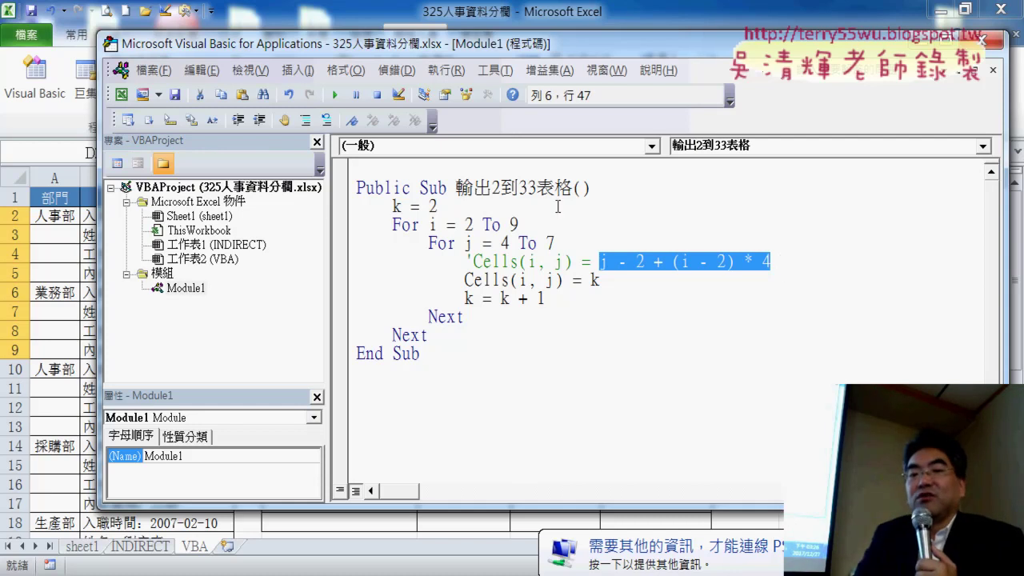
left_click(708, 241)
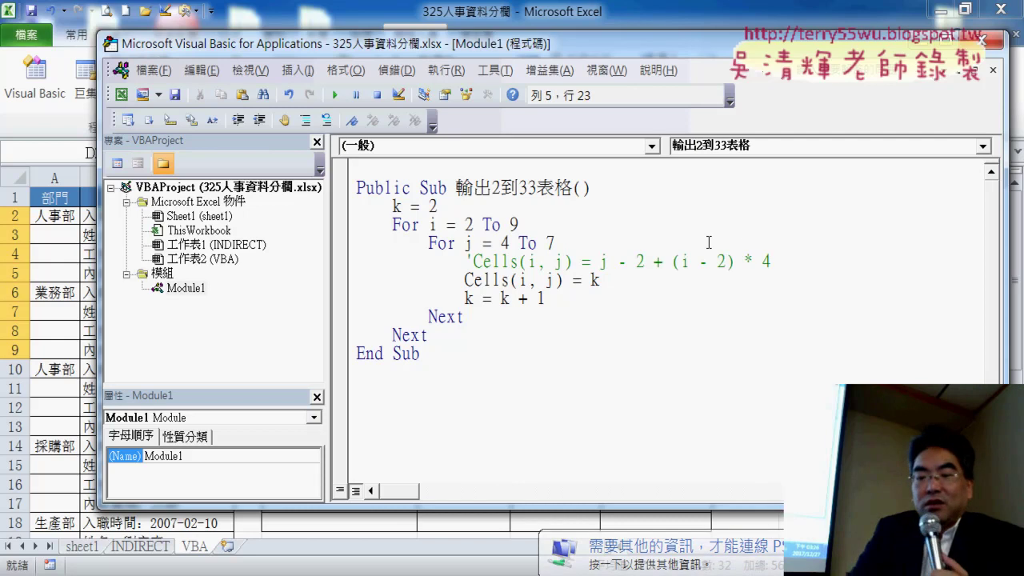
key("Return")
key("Tab")
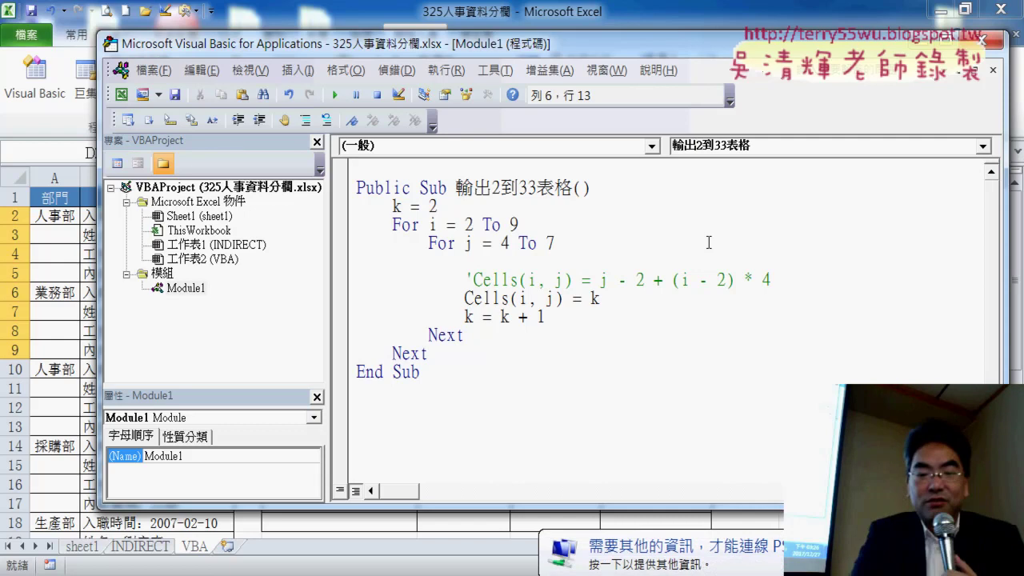
key("alt+Tab")
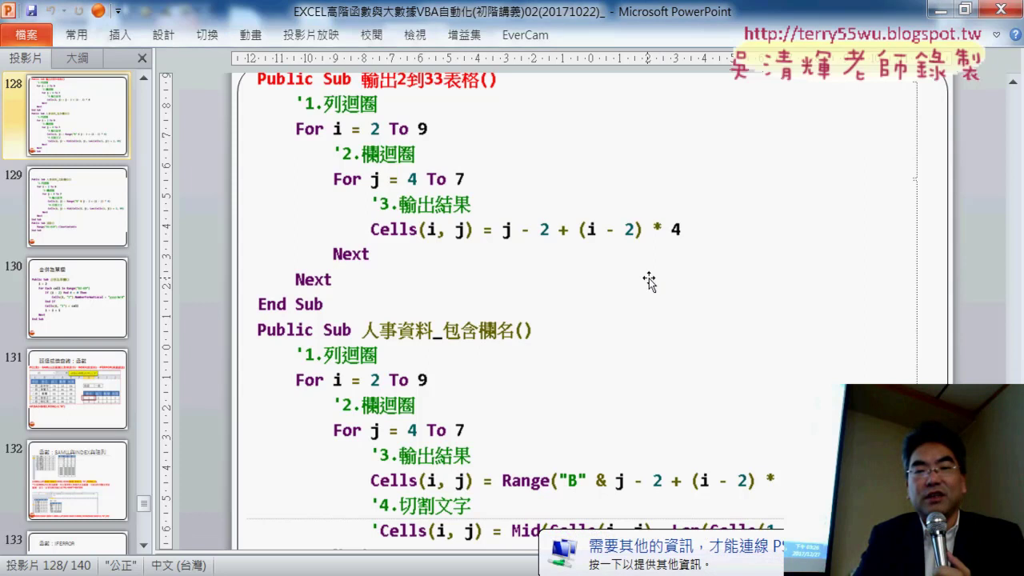
Review the j-2+(i-2)*4 nested-loop code on slide 128, then return to Excel's VBA editor.
scroll(648, 283, "up", 1)
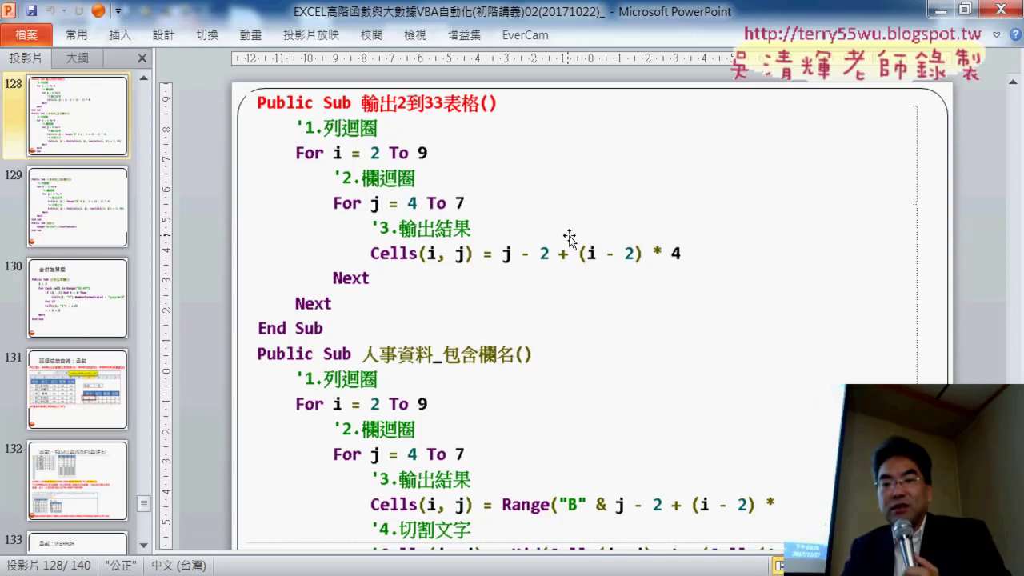
scroll(670, 334, "down", 3)
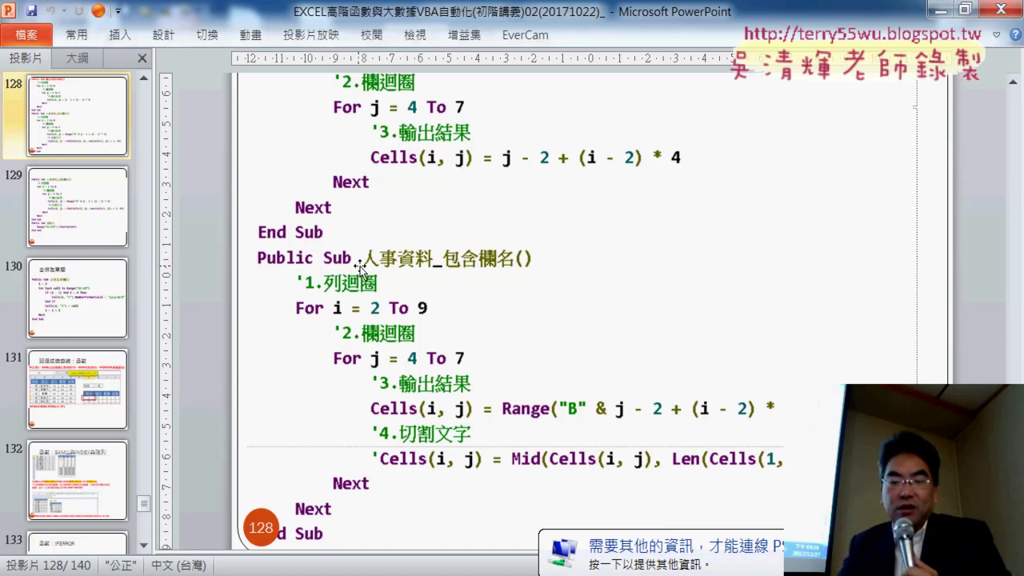
key("alt+Tab")
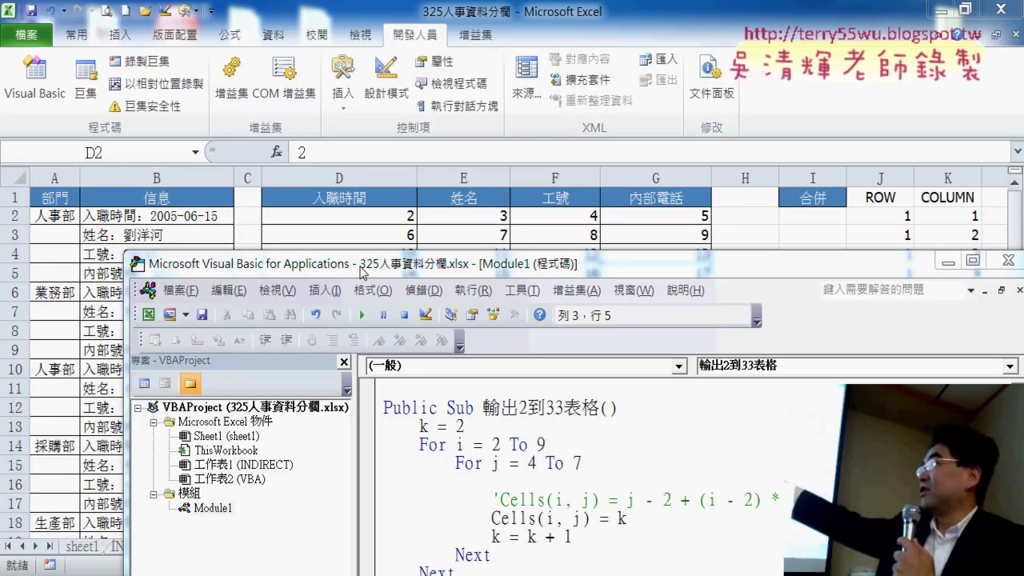